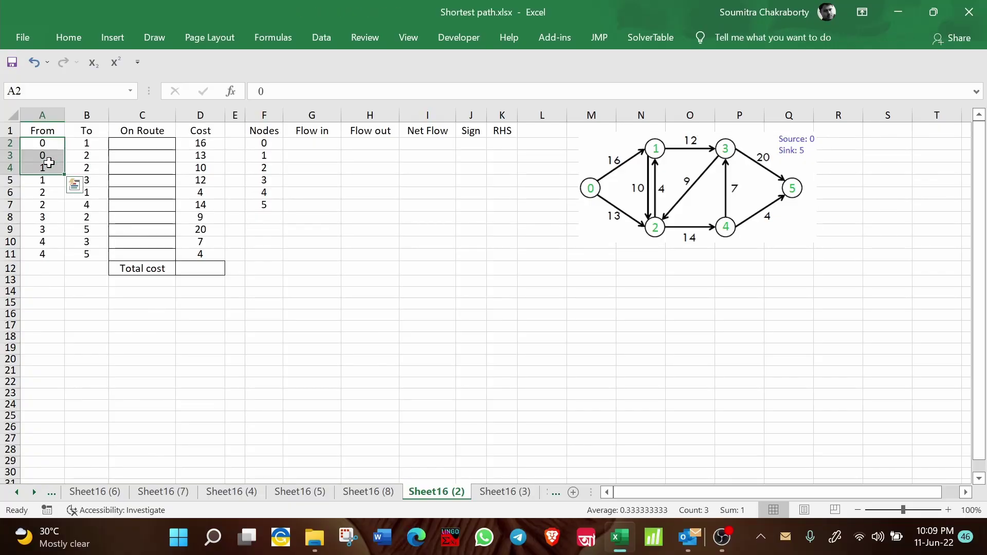
# Examine the arc list's From and To nodes, costs and empty On Route cells against the network diagram
pyautogui.click(50, 155)
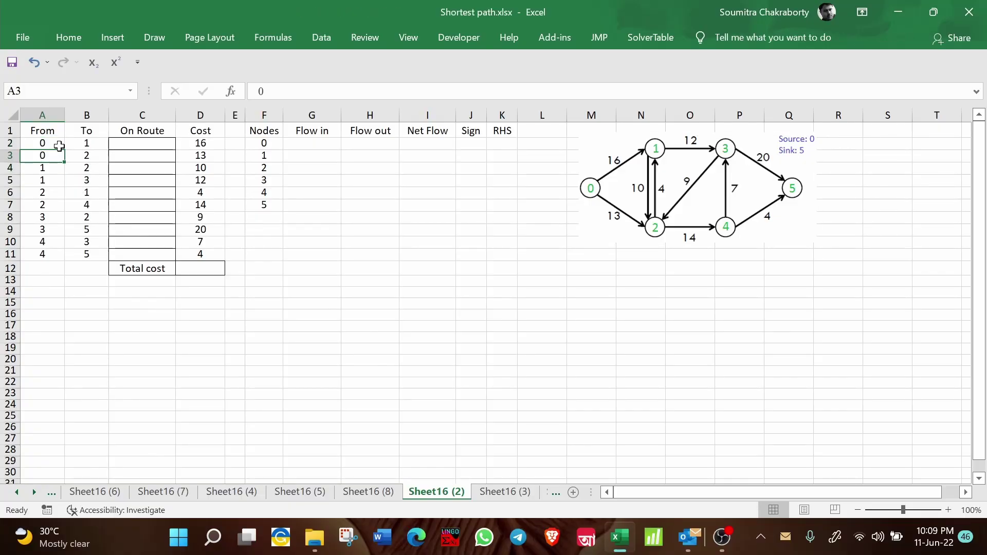
pyautogui.moveTo(82, 143); pyautogui.dragTo(39, 155)
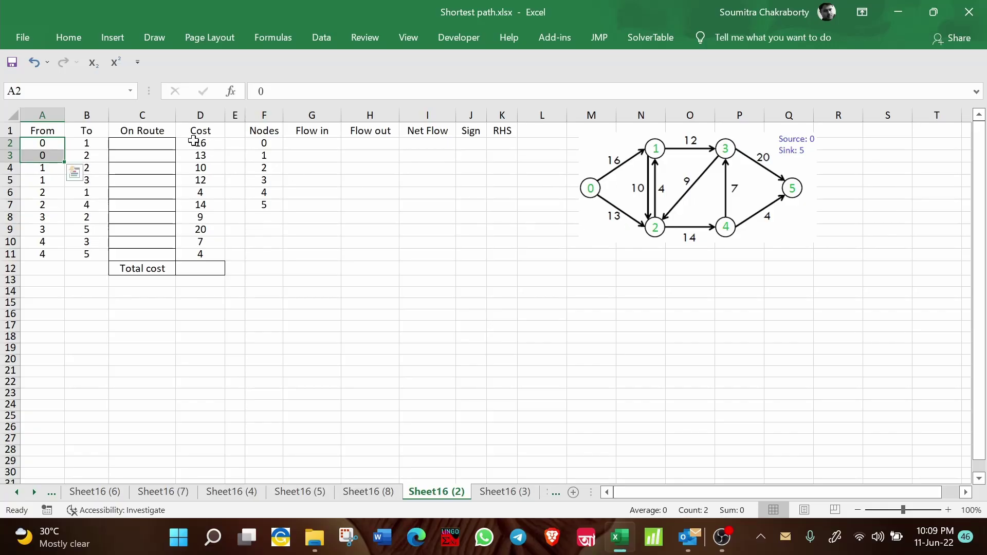
pyautogui.moveTo(87, 145); pyautogui.dragTo(44, 179)
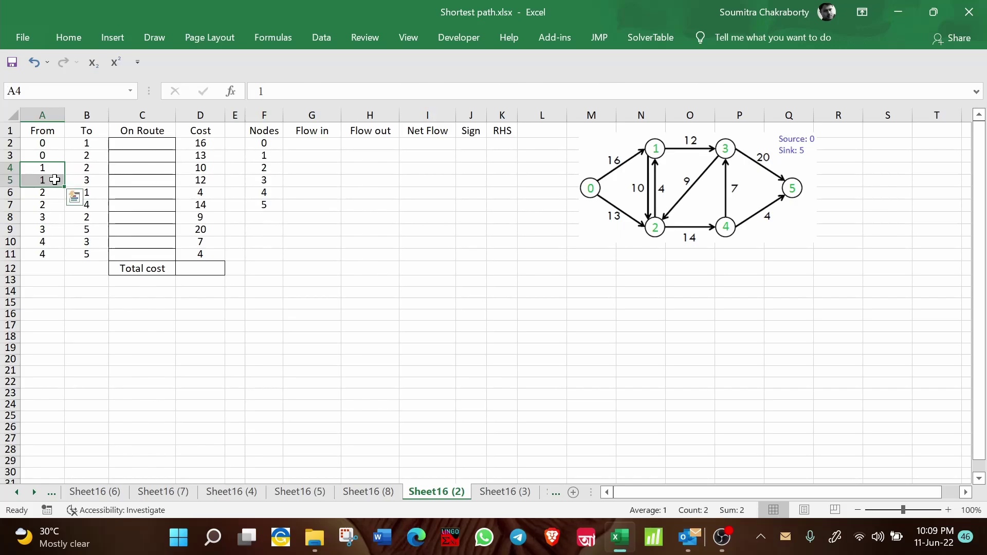
pyautogui.click(83, 169)
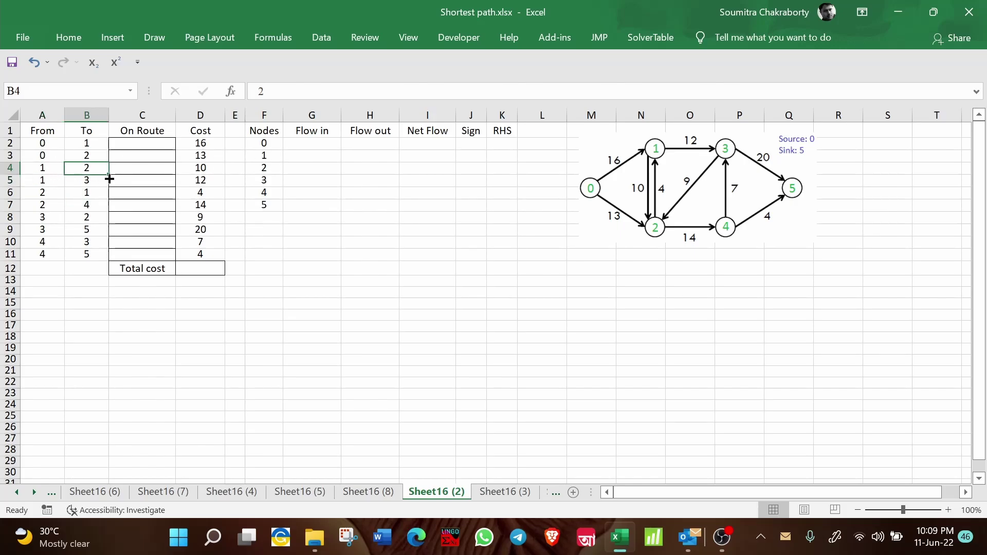
pyautogui.click(101, 180)
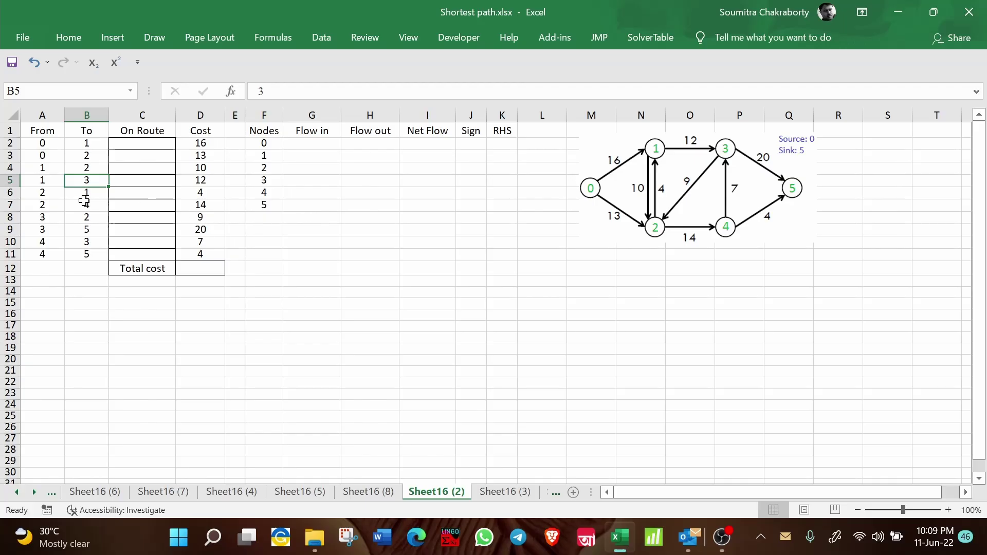
pyautogui.moveTo(48, 170); pyautogui.dragTo(59, 205)
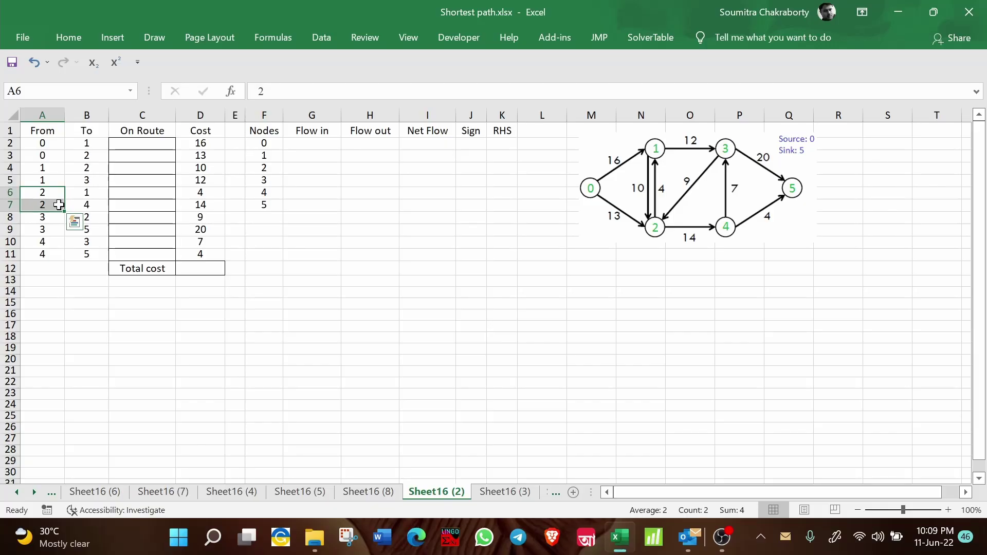
pyautogui.click(417, 267)
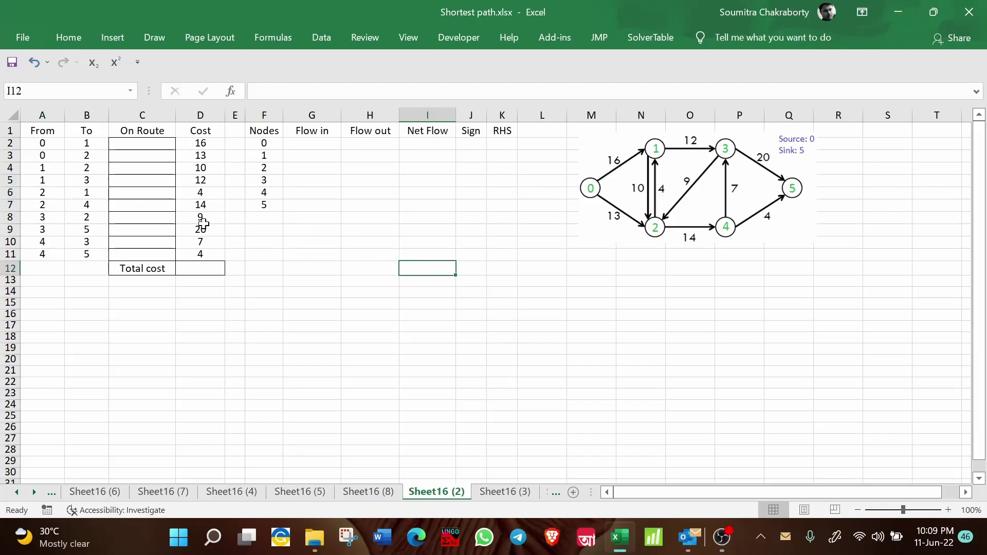
pyautogui.moveTo(49, 144); pyautogui.dragTo(48, 254)
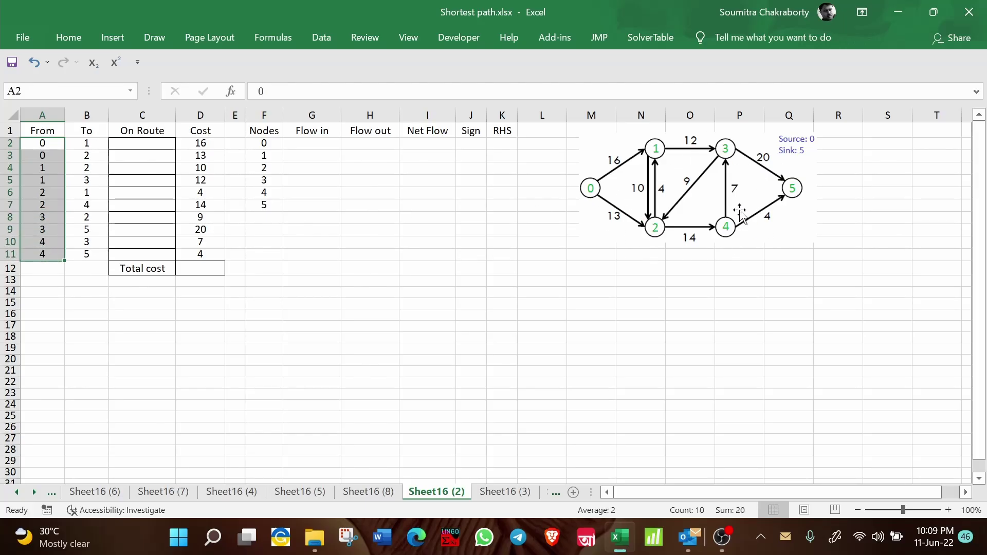
pyautogui.click(502, 256)
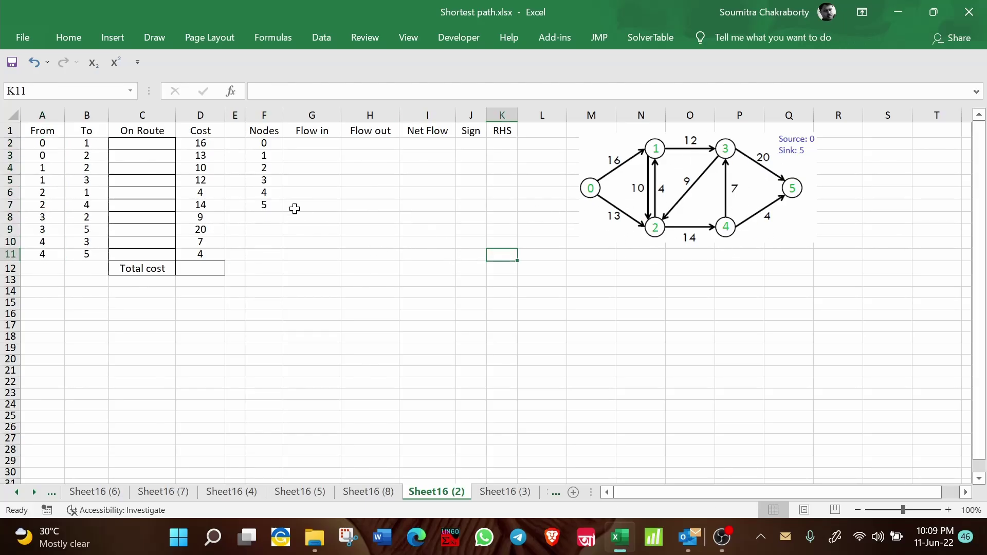
pyautogui.click(221, 146)
pyautogui.moveTo(219, 155); pyautogui.dragTo(209, 253)
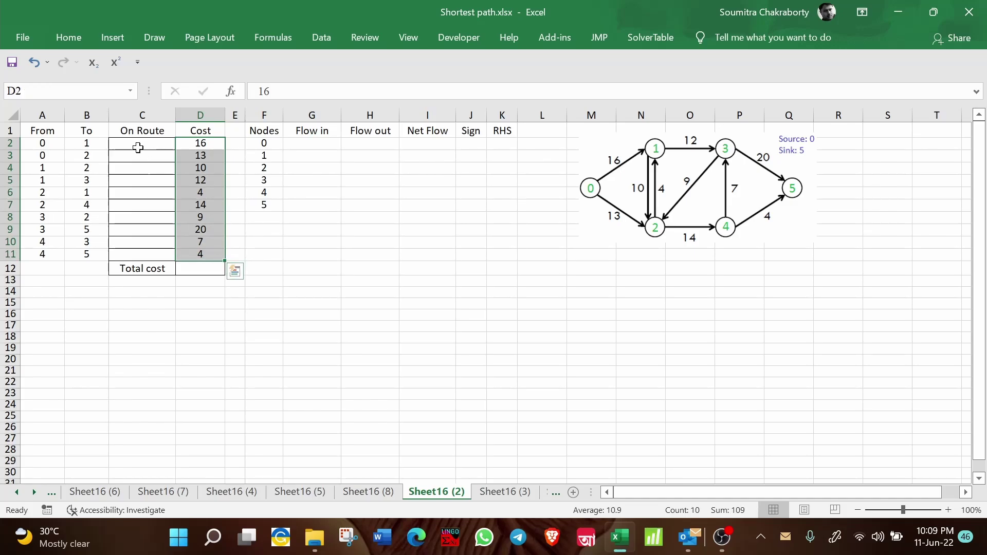
pyautogui.moveTo(133, 145); pyautogui.dragTo(138, 251)
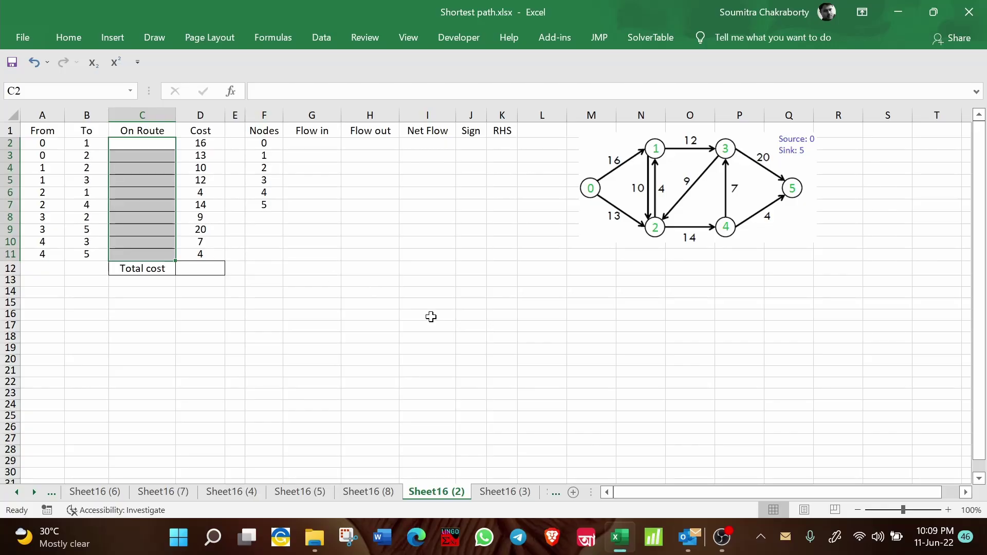
pyautogui.click(411, 290)
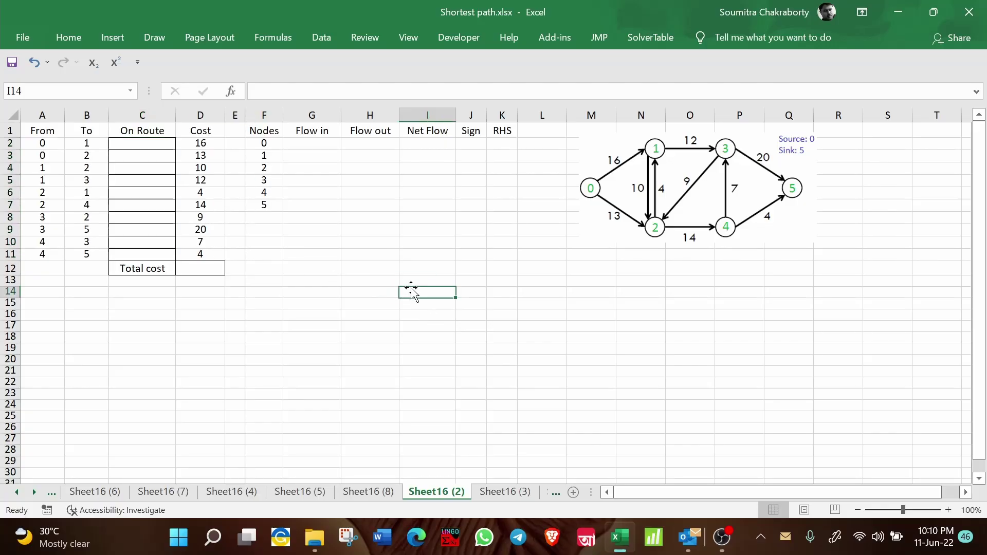
# Calculate the total cost in D12 with =SUMPRODUCT(C2:C11,D2:D11), multiplying the On Route cells by their costs
pyautogui.click(211, 269)
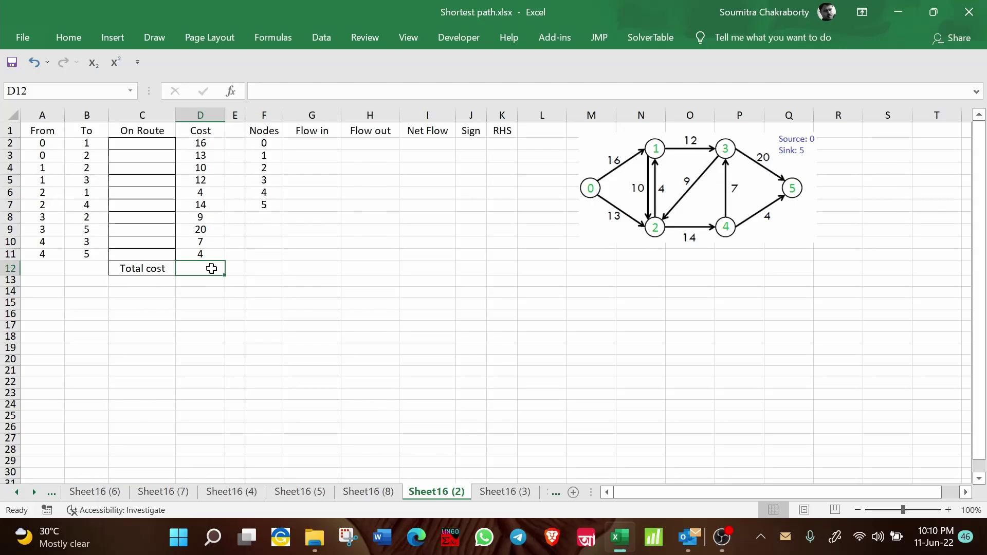
pyautogui.write('=sump')
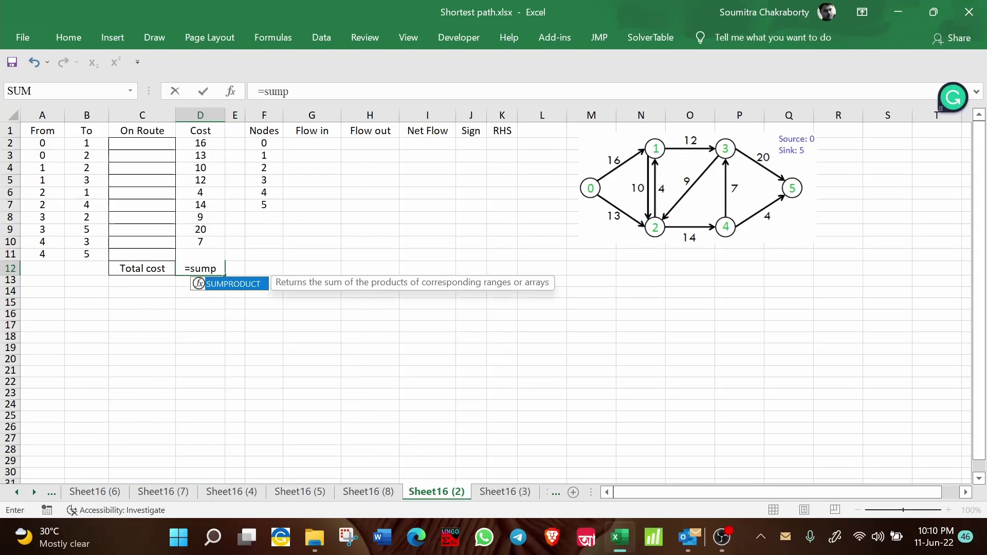
pyautogui.press('Tab')
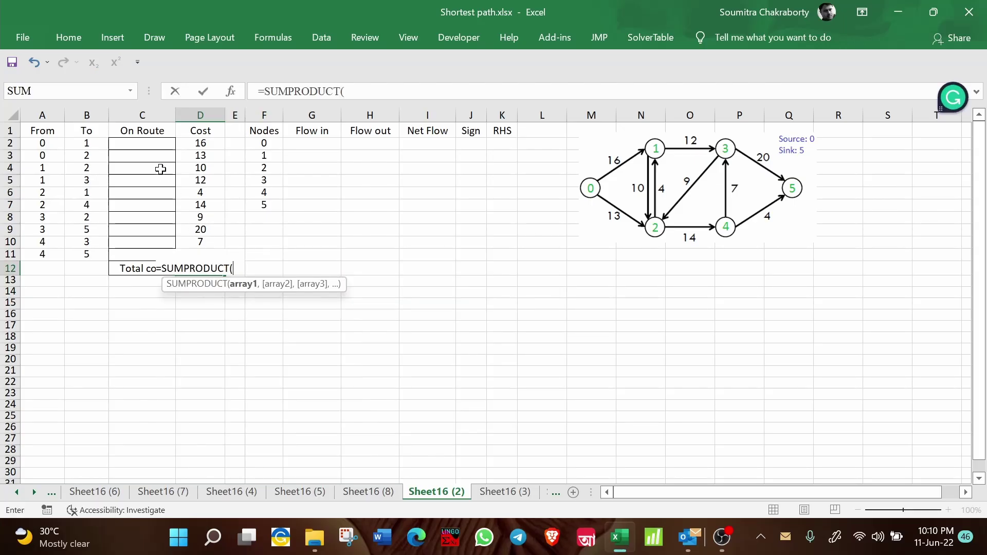
pyautogui.moveTo(144, 143); pyautogui.dragTo(147, 256)
pyautogui.write(',')
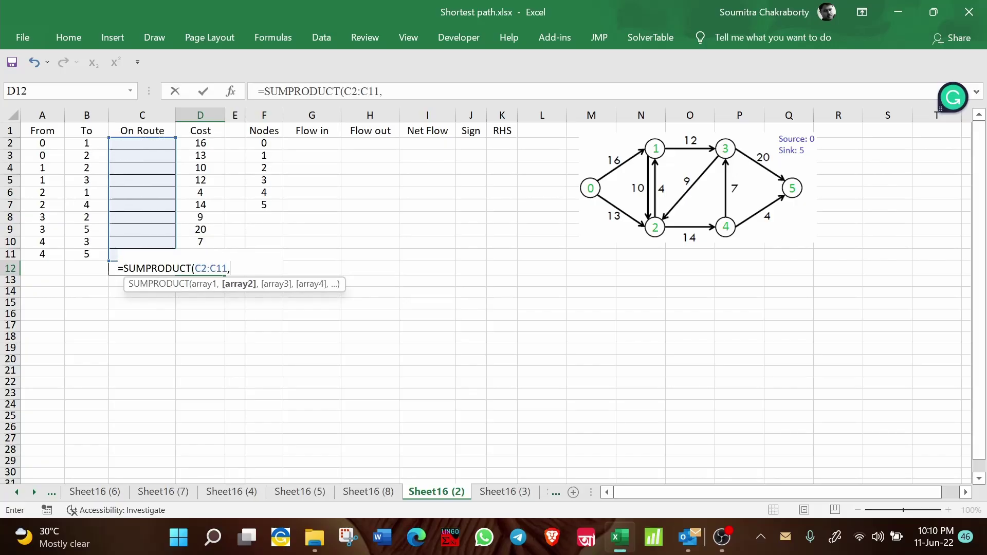
pyautogui.click(209, 145)
pyautogui.moveTo(201, 145); pyautogui.dragTo(206, 254)
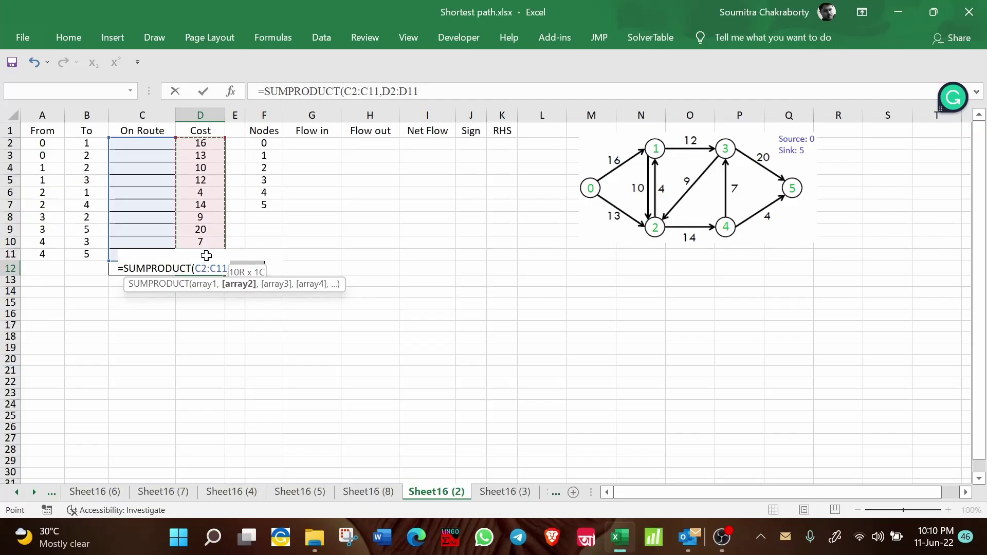
pyautogui.write(')')
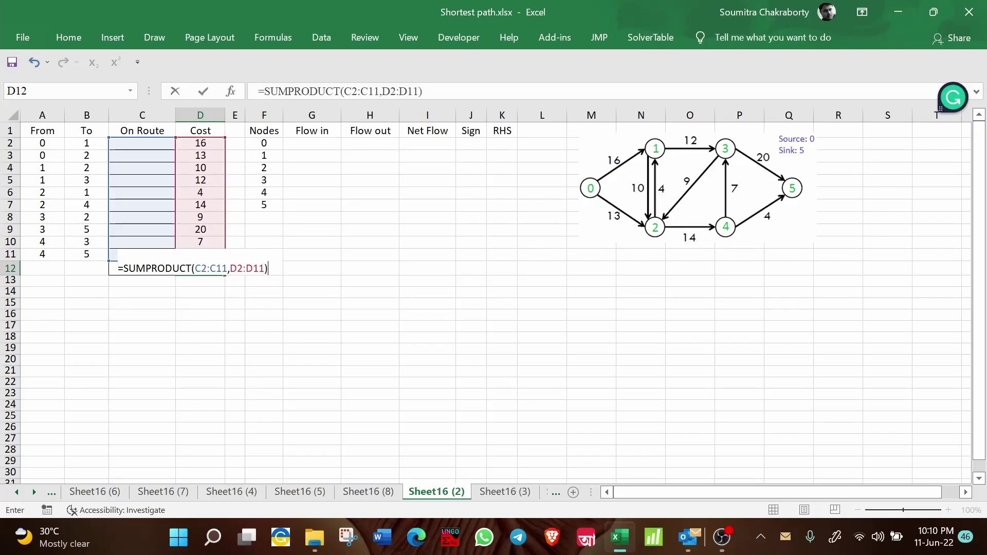
pyautogui.press('Return')
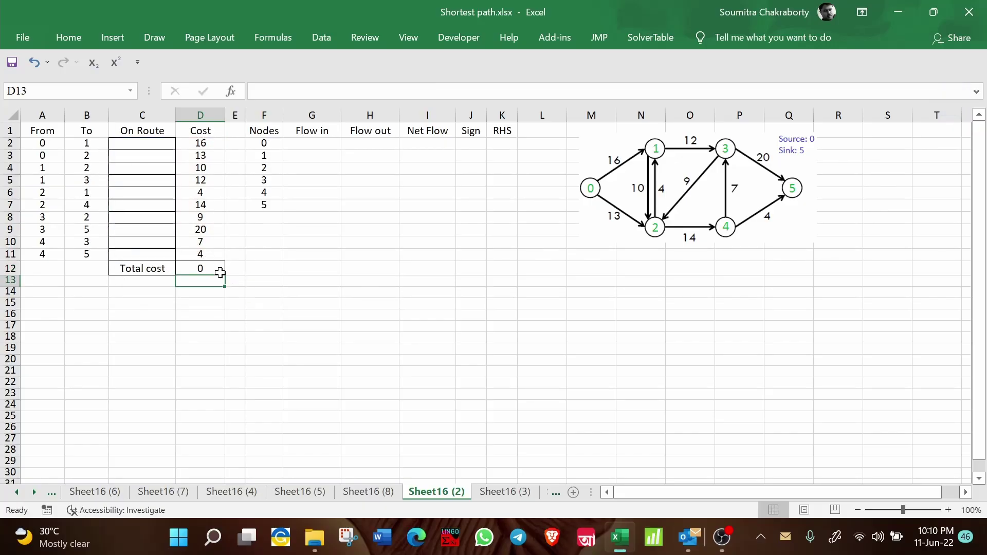
pyautogui.click(217, 269)
# Enter the net flow formula =H2-G2 in I2, flow out minus flow in, and fill it down to I7 for all nodes
pyautogui.moveTo(264, 132); pyautogui.dragTo(269, 204)
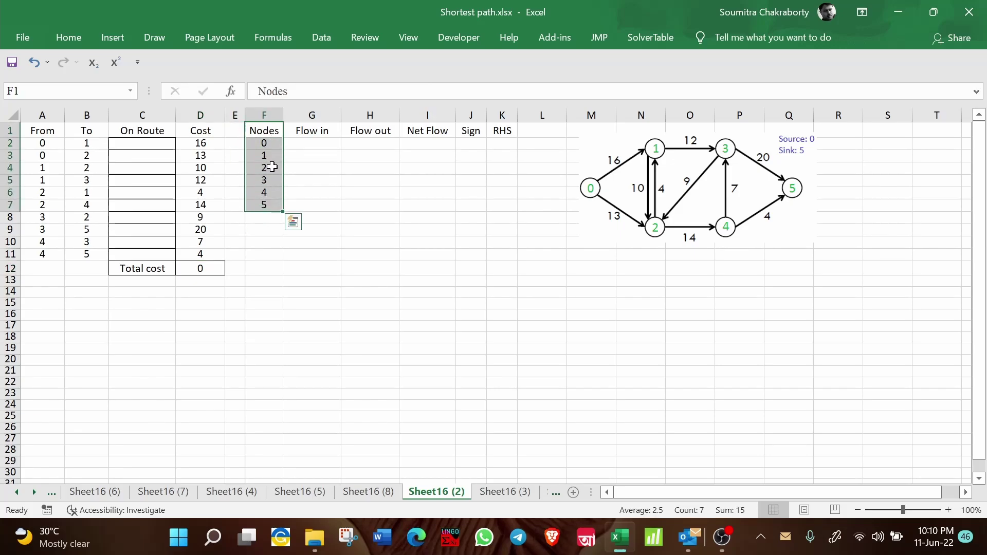
pyautogui.moveTo(270, 147); pyautogui.dragTo(268, 207)
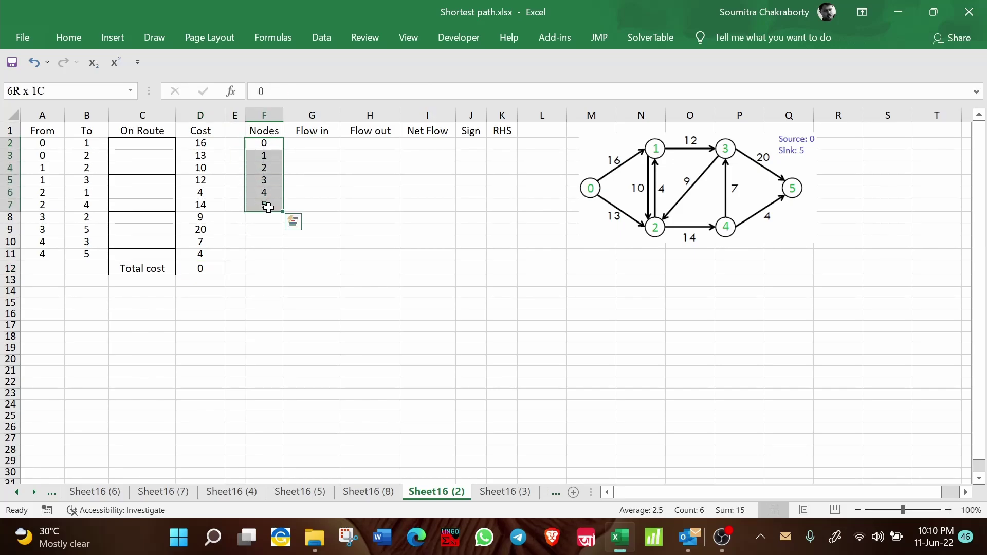
pyautogui.click(316, 145)
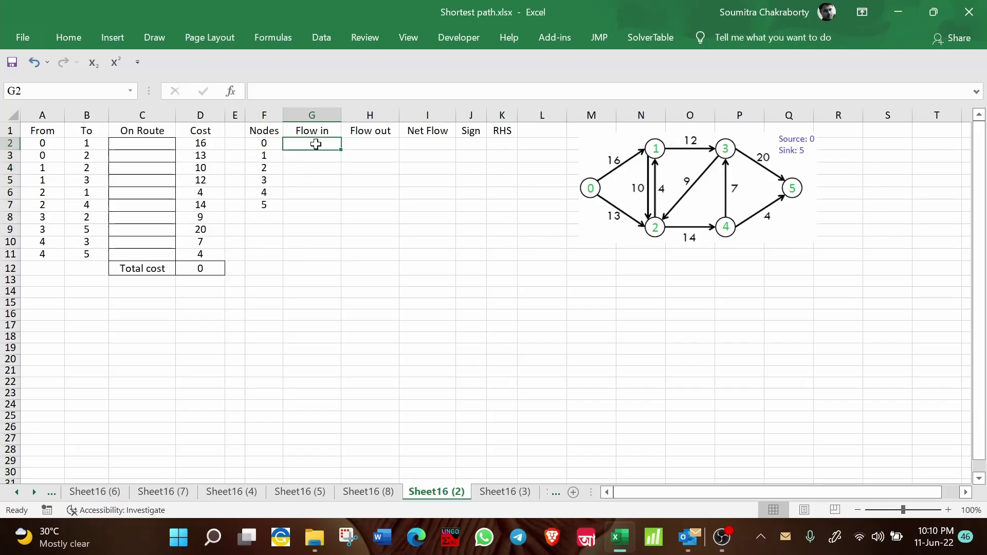
pyautogui.click(369, 145)
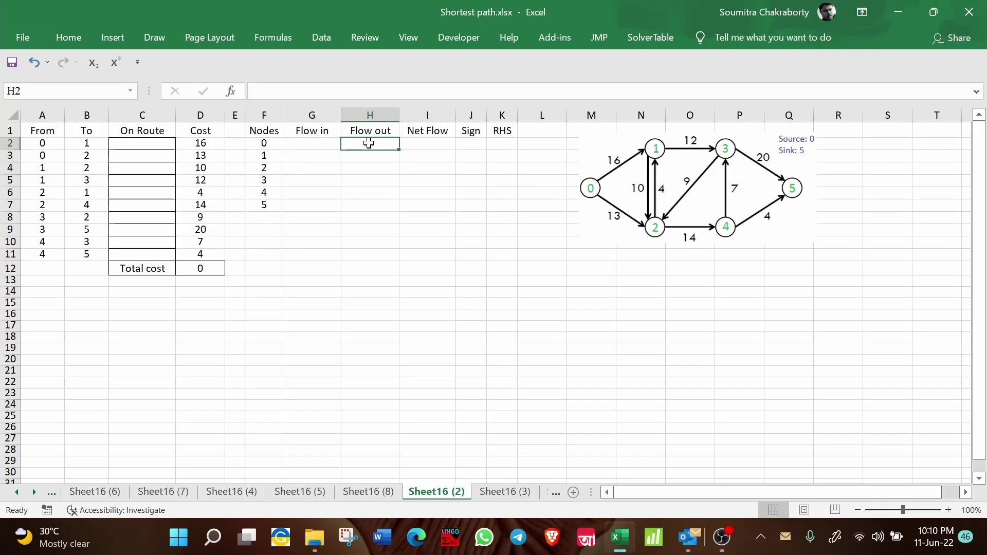
pyautogui.click(425, 145)
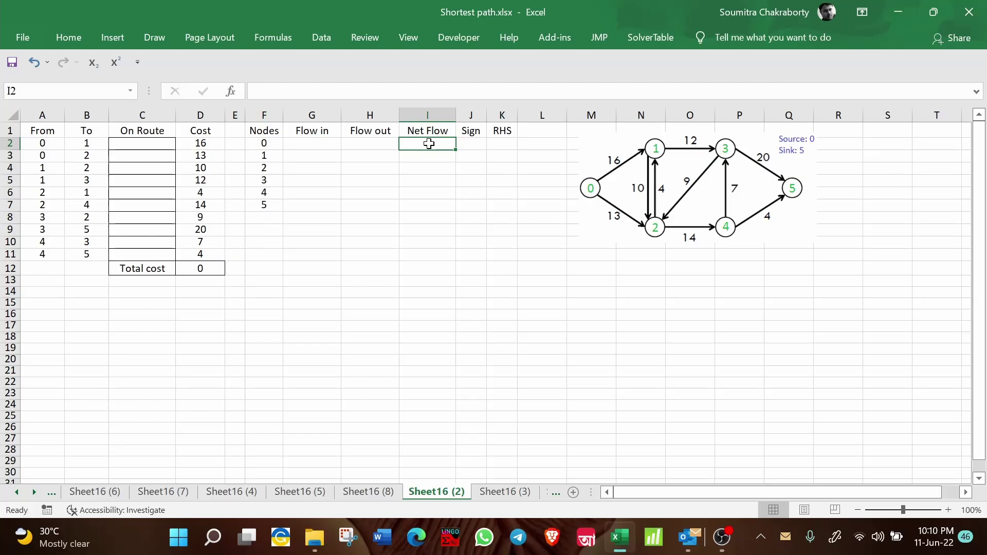
pyautogui.write('=')
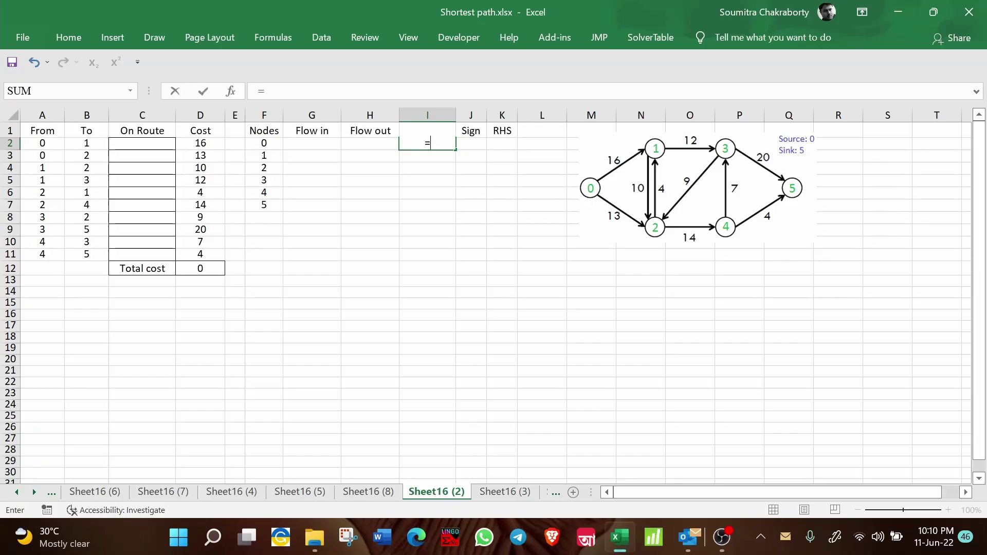
pyautogui.click(381, 144)
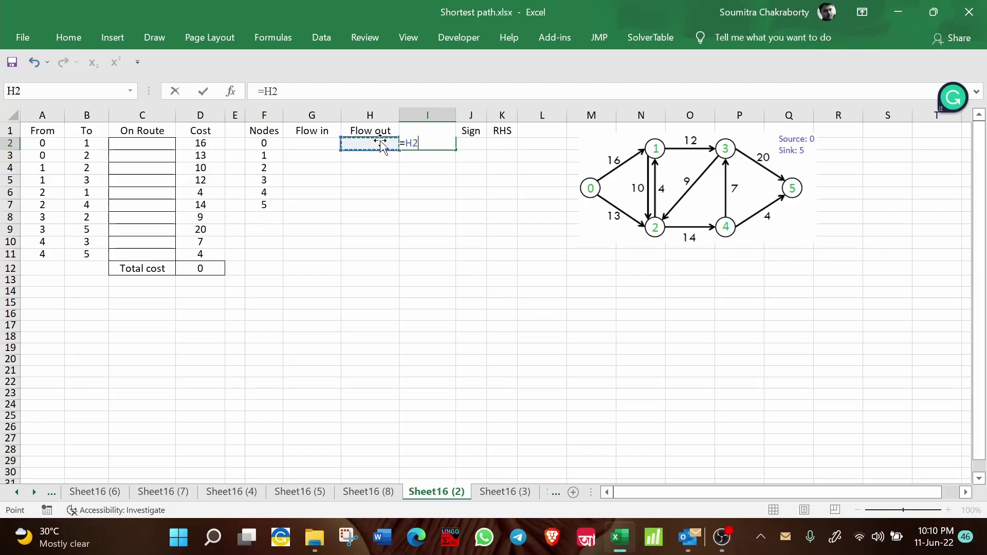
pyautogui.write('-')
pyautogui.click(301, 143)
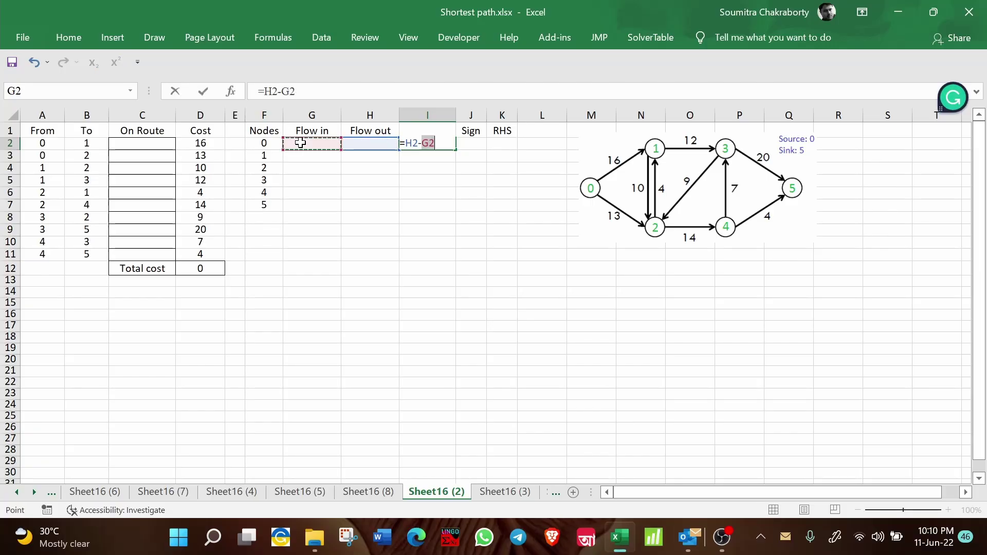
pyautogui.press('Return')
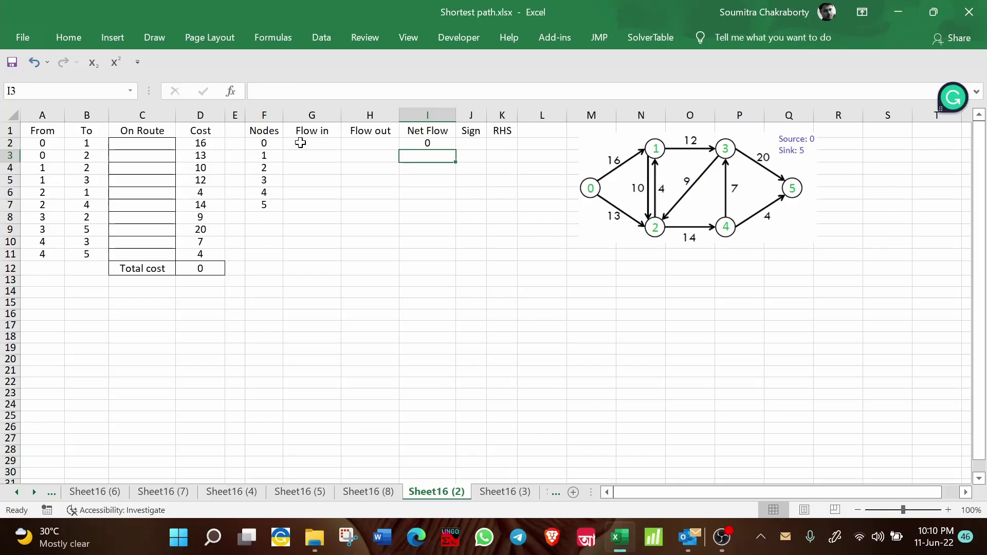
pyautogui.click(450, 144)
pyautogui.moveTo(456, 150); pyautogui.dragTo(456, 208)
# Enter an equals sign as text in J2 and fill it down the Sign column to J7
pyautogui.click(474, 144)
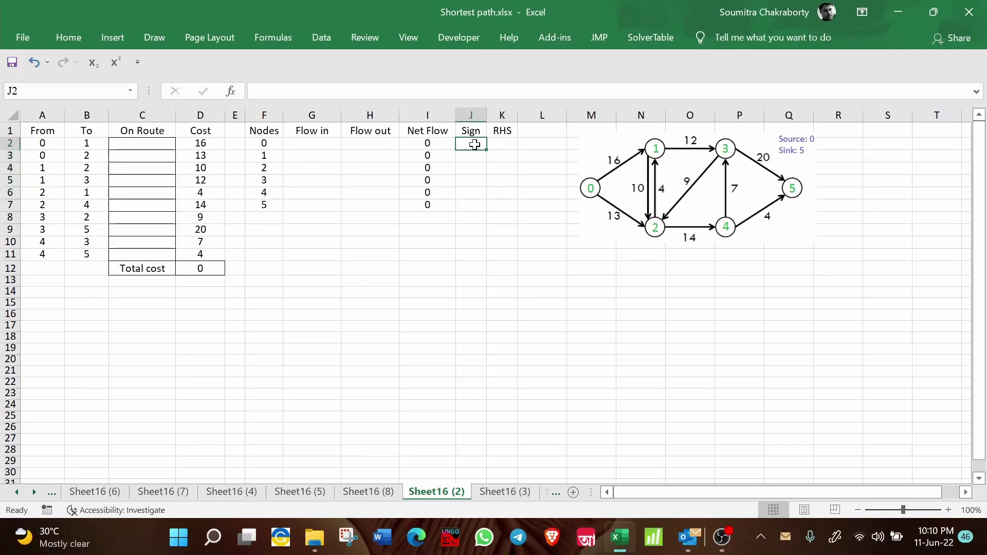
pyautogui.write("'=")
pyautogui.press('Return')
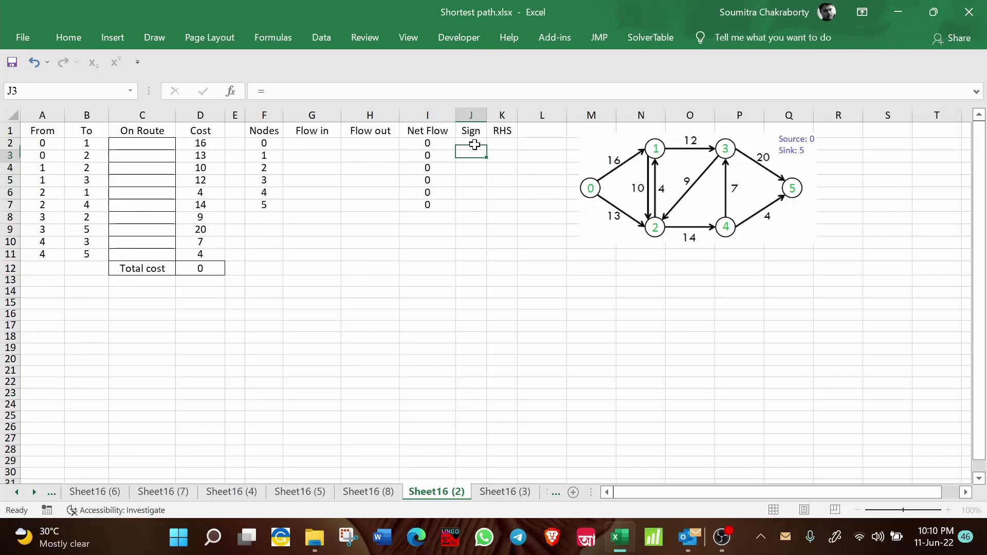
pyautogui.click(473, 144)
pyautogui.moveTo(488, 150); pyautogui.dragTo(488, 208)
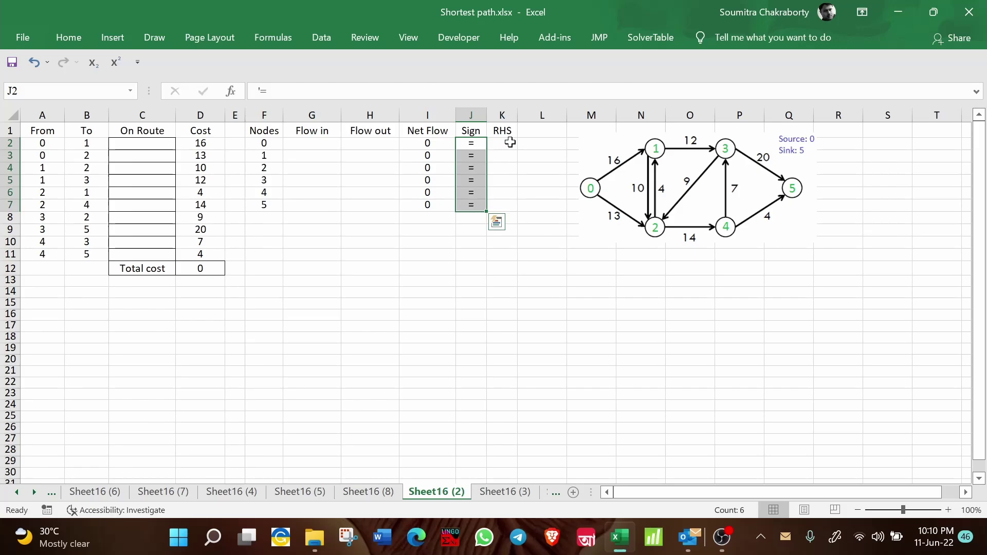
# Enter the RHS values for the nodes: 1 in K2, 0 in K3 through K6, and -1 in K7
pyautogui.click(510, 143)
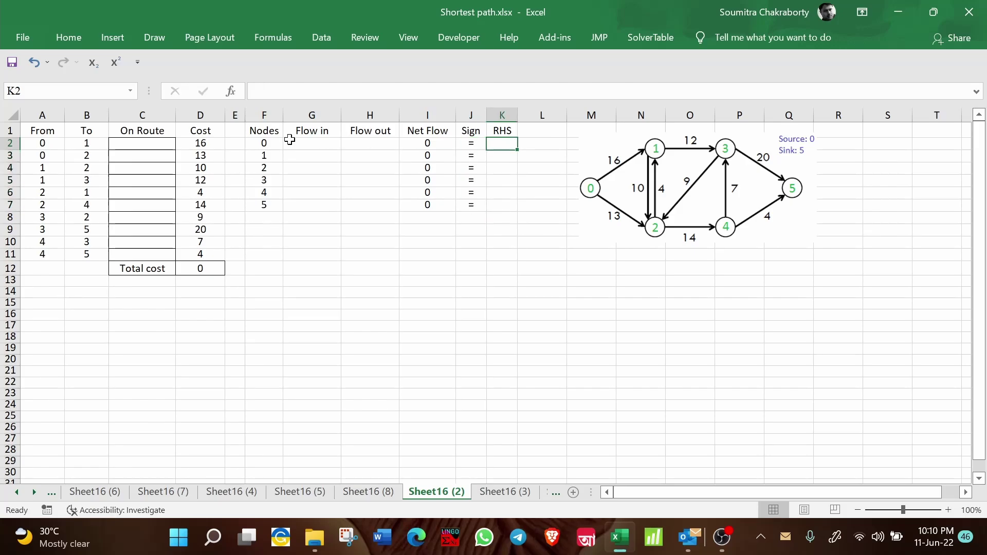
pyautogui.click(264, 144)
pyautogui.click(506, 140)
pyautogui.write('1')
pyautogui.press('Return')
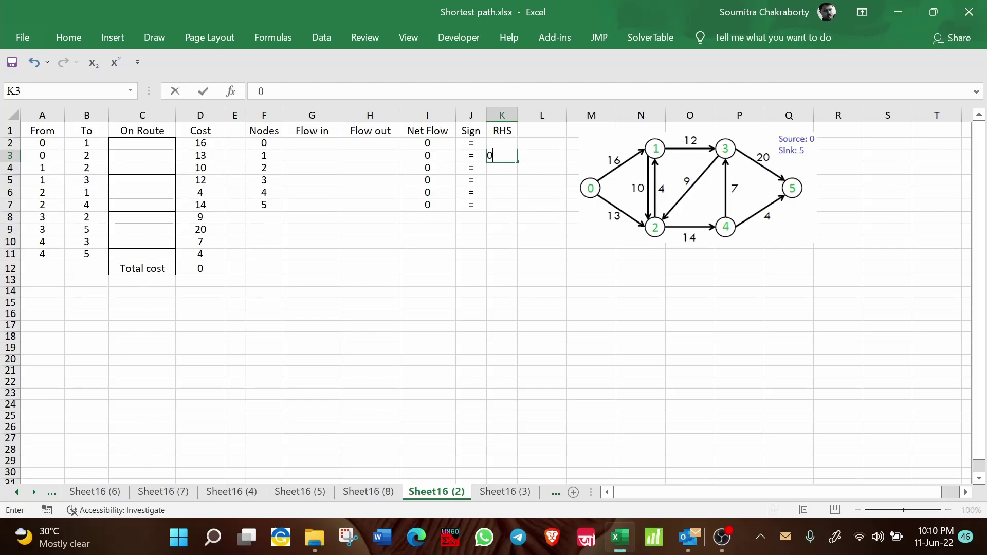
pyautogui.write('0')
pyautogui.press('Return')
pyautogui.write('0')
pyautogui.press('Return')
pyautogui.write('0')
pyautogui.press('Return')
pyautogui.write('0')
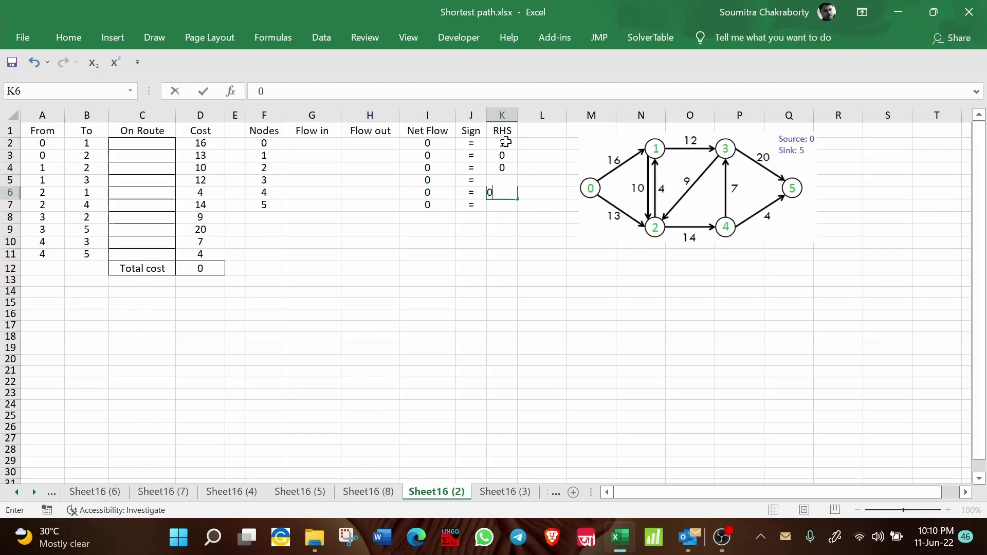
pyautogui.press('Return')
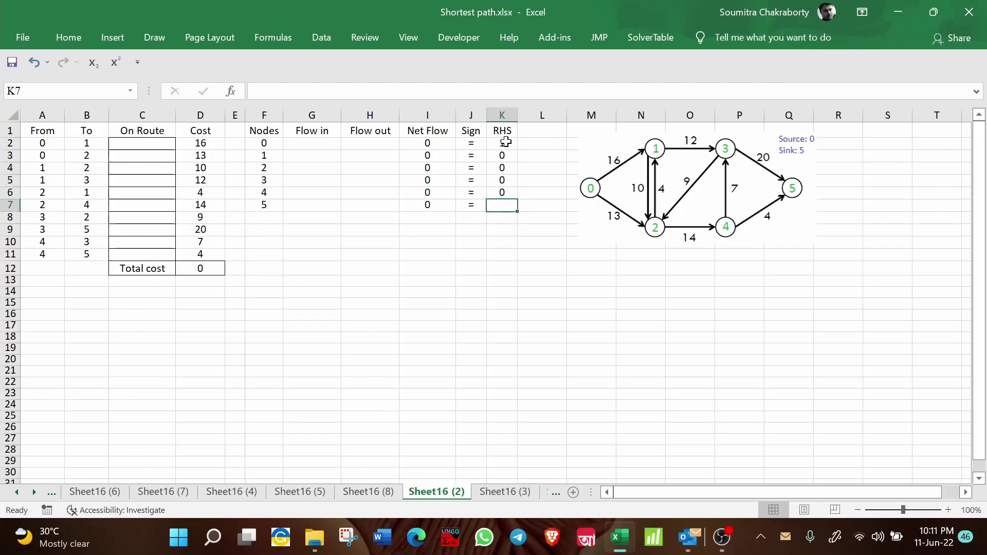
pyautogui.write('-1')
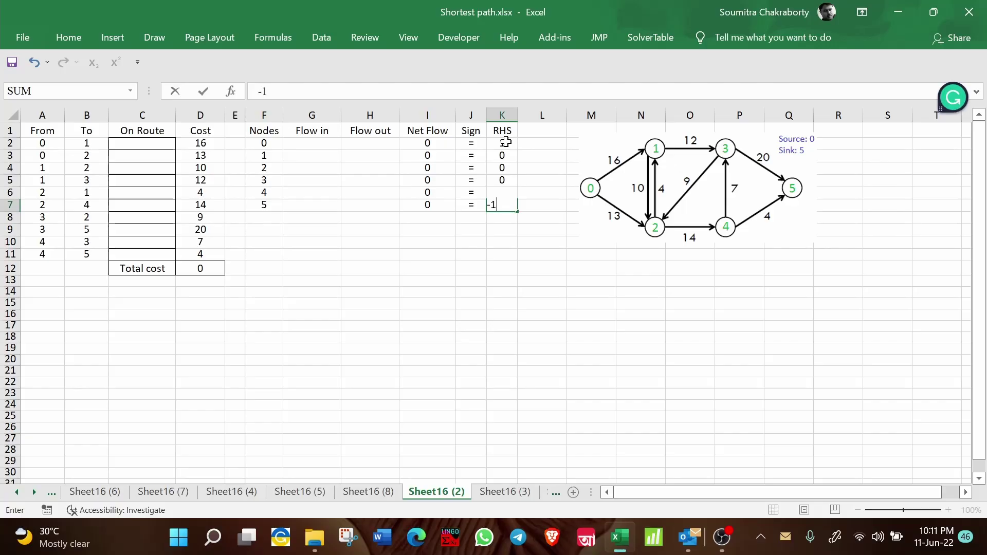
pyautogui.click(570, 289)
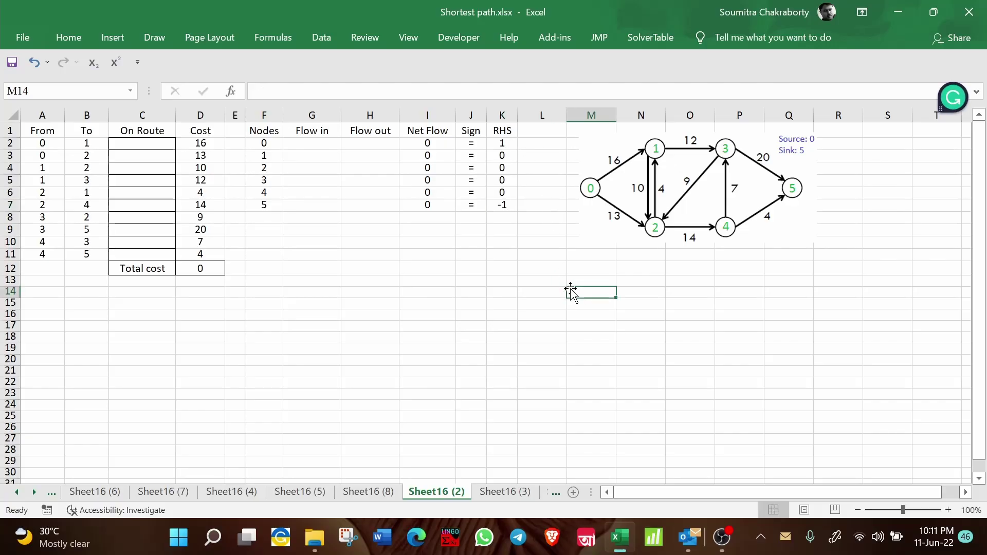
# Enter =SUMIF($B$2:$B$11,F2,$C$2:$C$11) in G2 to calculate the flow into node 0
pyautogui.click(313, 149)
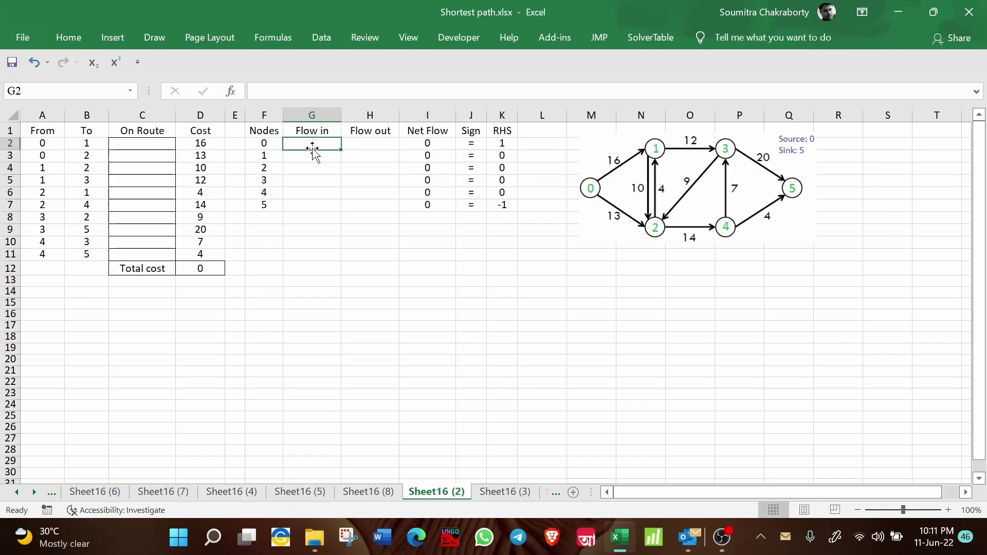
pyautogui.write('=')
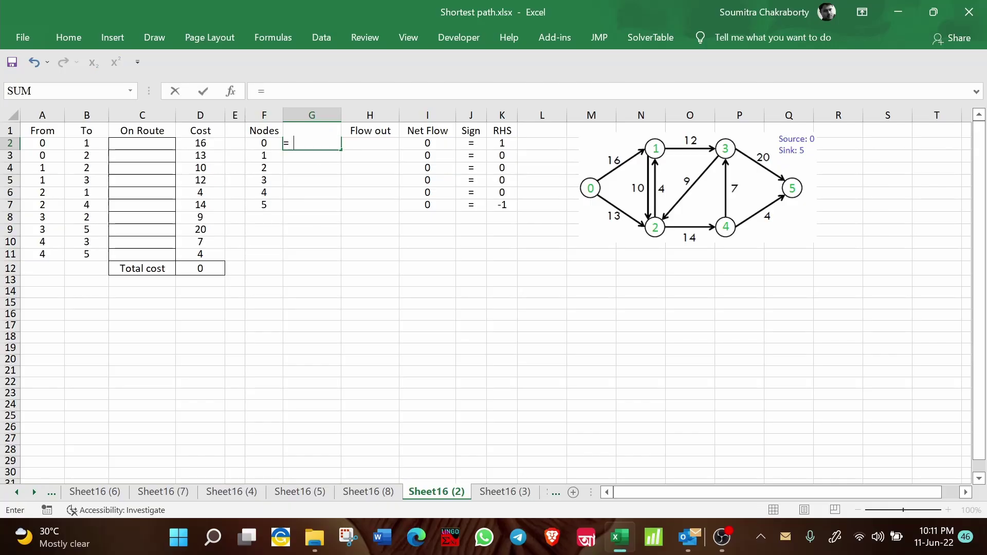
pyautogui.write('sumi')
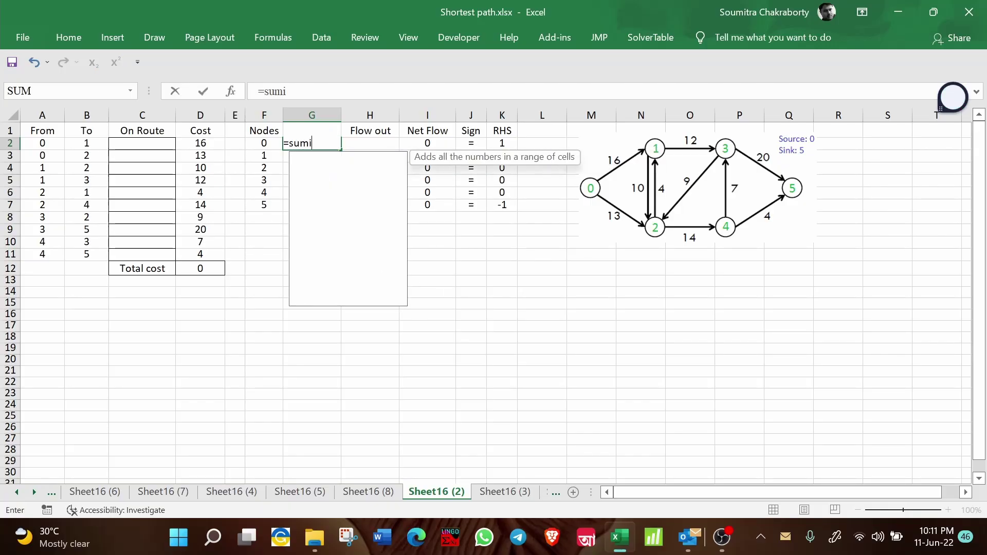
pyautogui.write('f(')
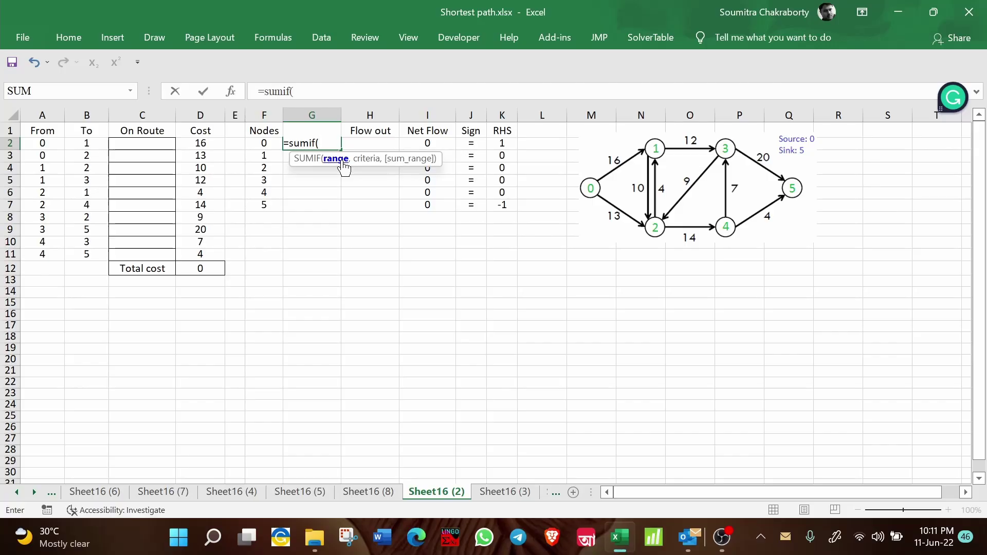
pyautogui.moveTo(83, 144); pyautogui.dragTo(76, 254)
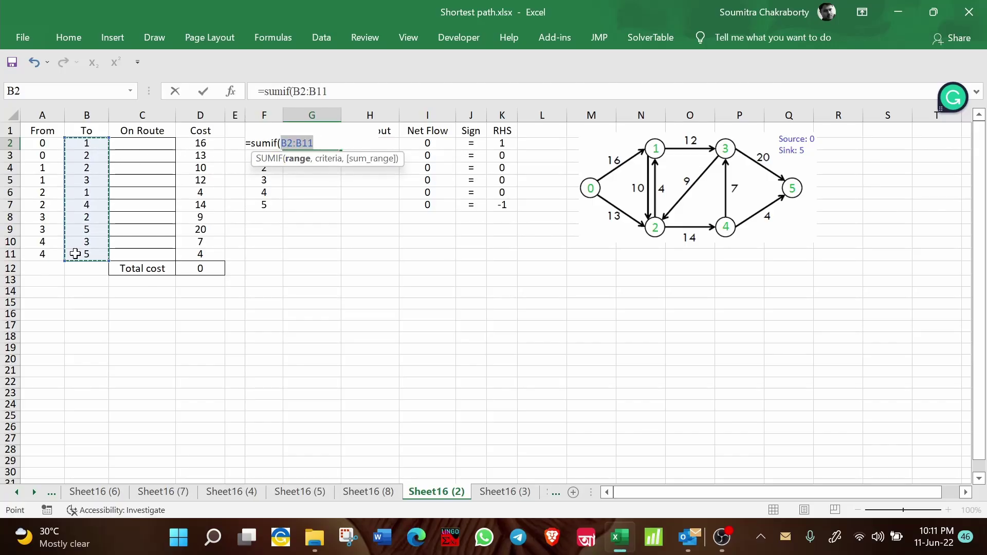
pyautogui.press('F4')
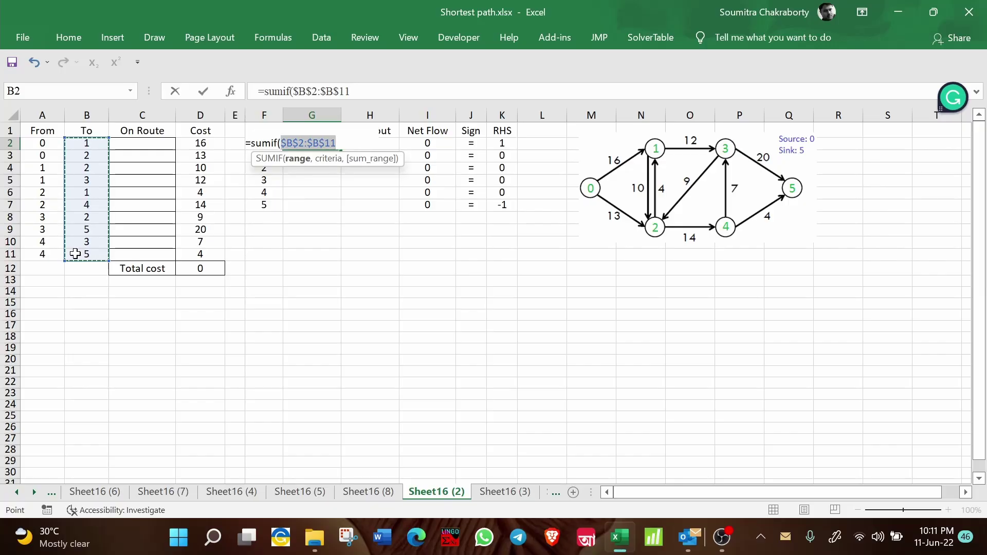
pyautogui.write(',')
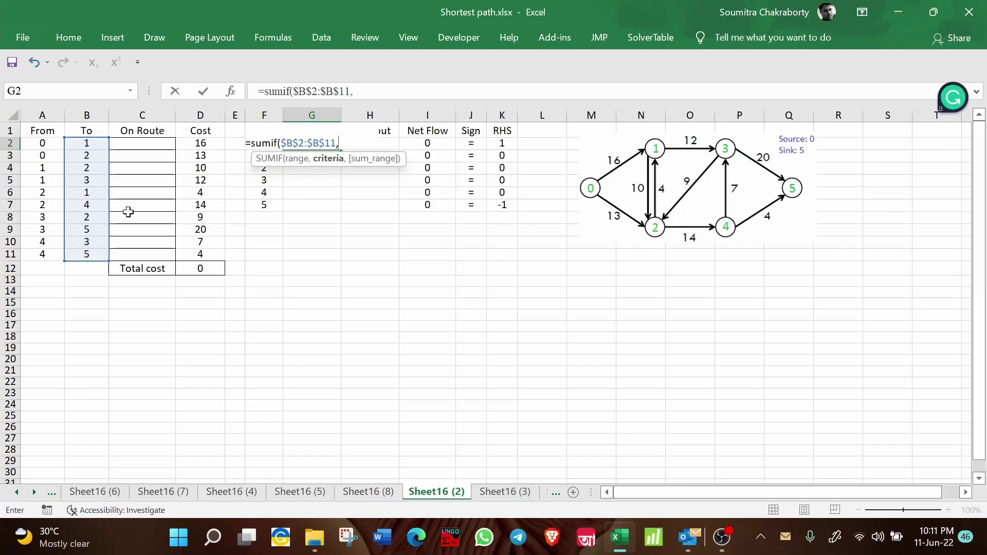
pyautogui.press('Left')
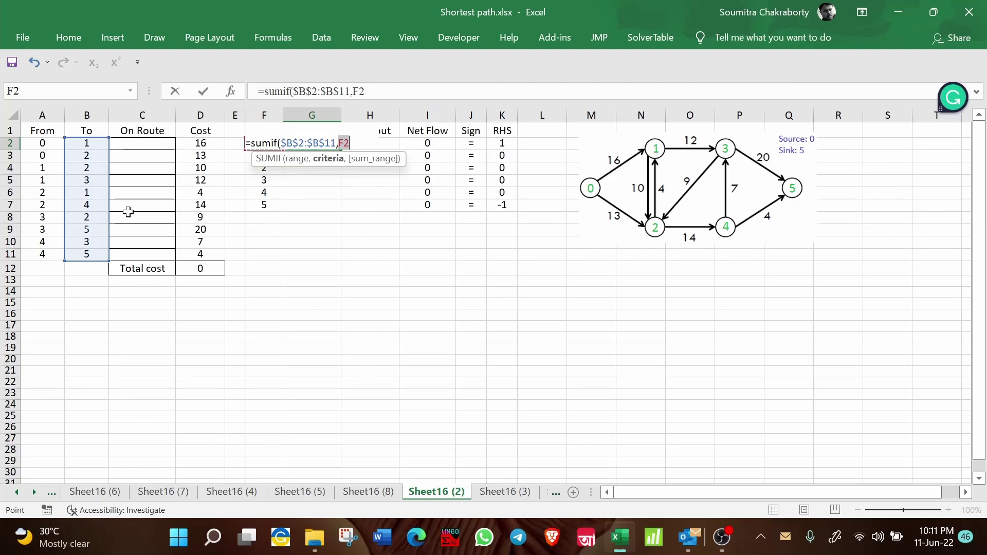
pyautogui.write(',')
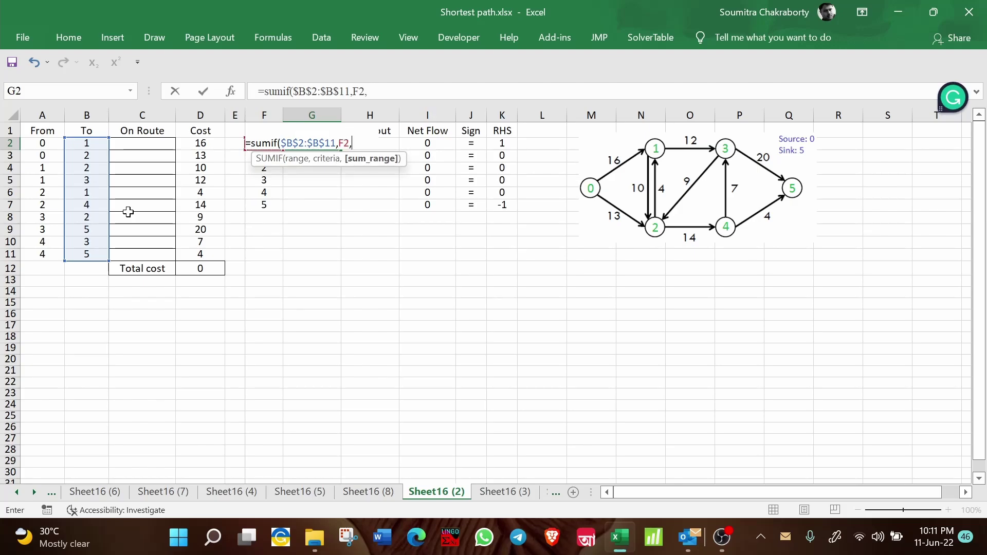
pyautogui.click(143, 148)
pyautogui.moveTo(144, 149); pyautogui.dragTo(137, 250)
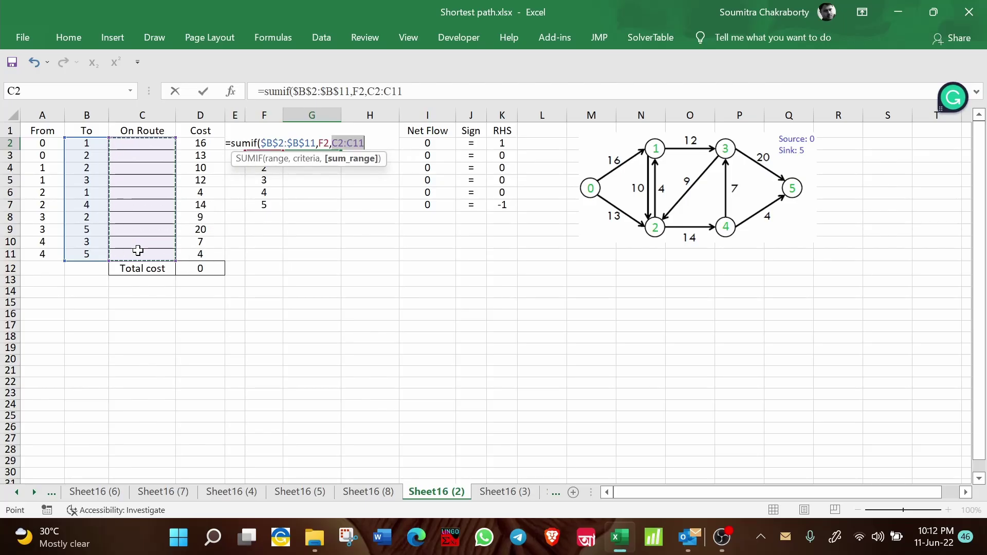
pyautogui.press('F4')
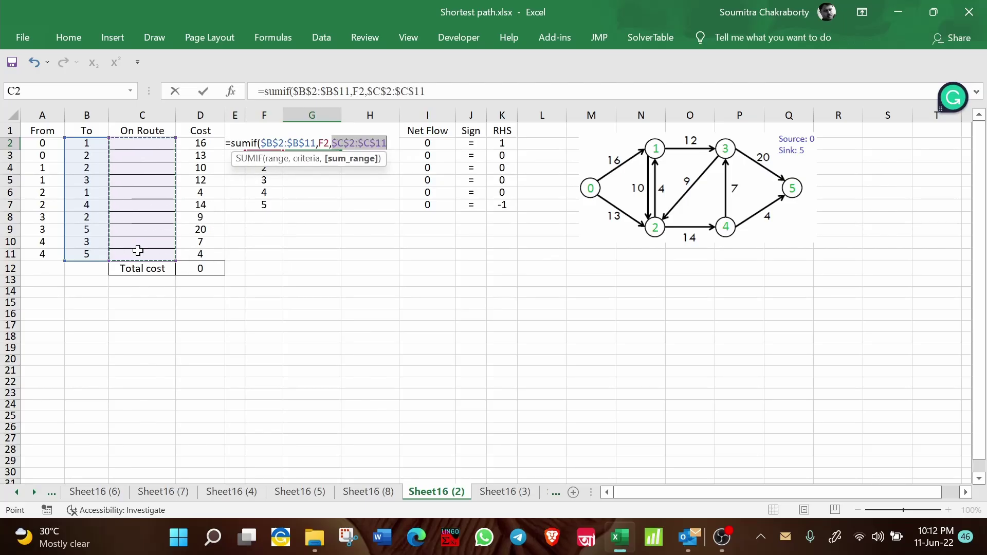
pyautogui.write(')')
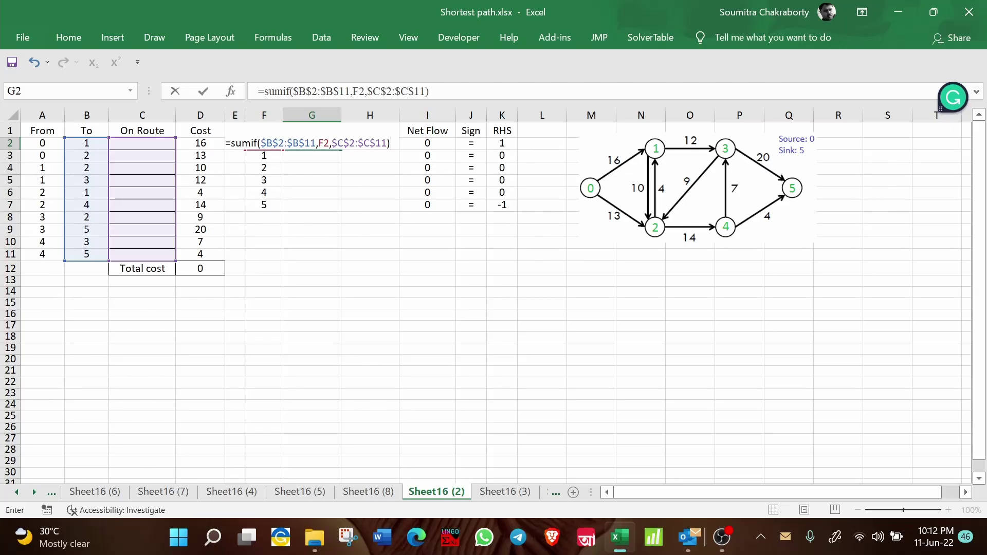
pyautogui.click(267, 143)
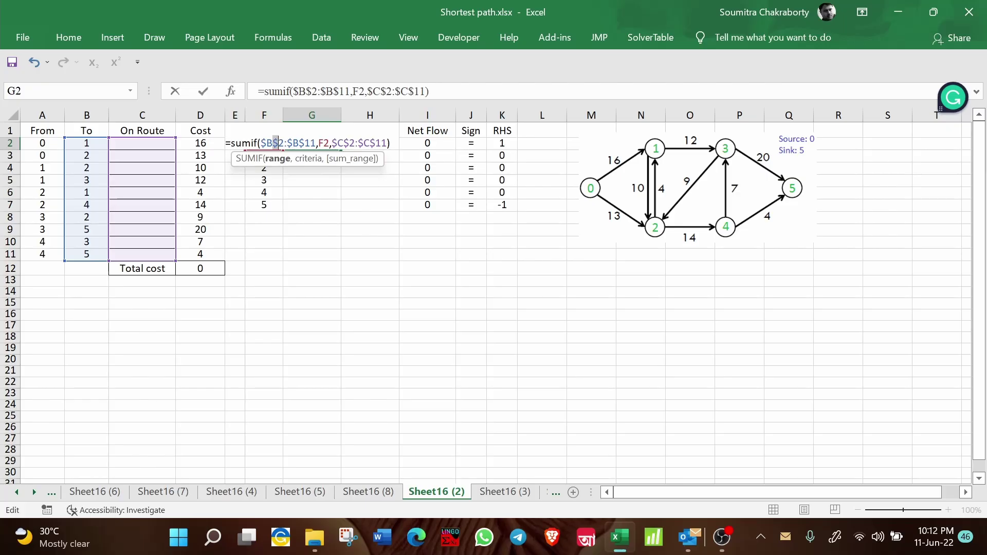
pyautogui.press('Return')
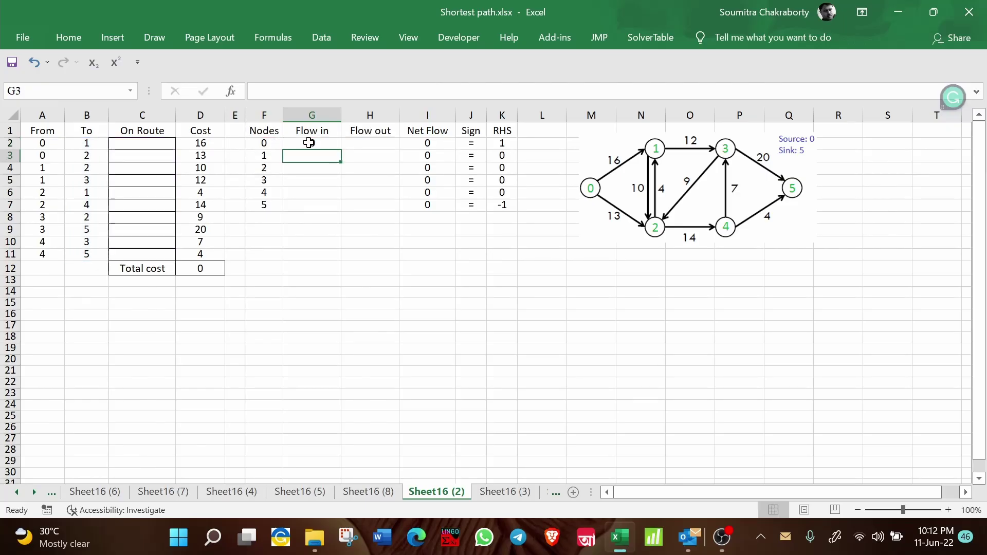
# Fill the Flow in formula down from G2 to G7 and check the cell references in G7
pyautogui.click(313, 143)
pyautogui.moveTo(341, 149); pyautogui.dragTo(337, 209)
pyautogui.click(319, 206)
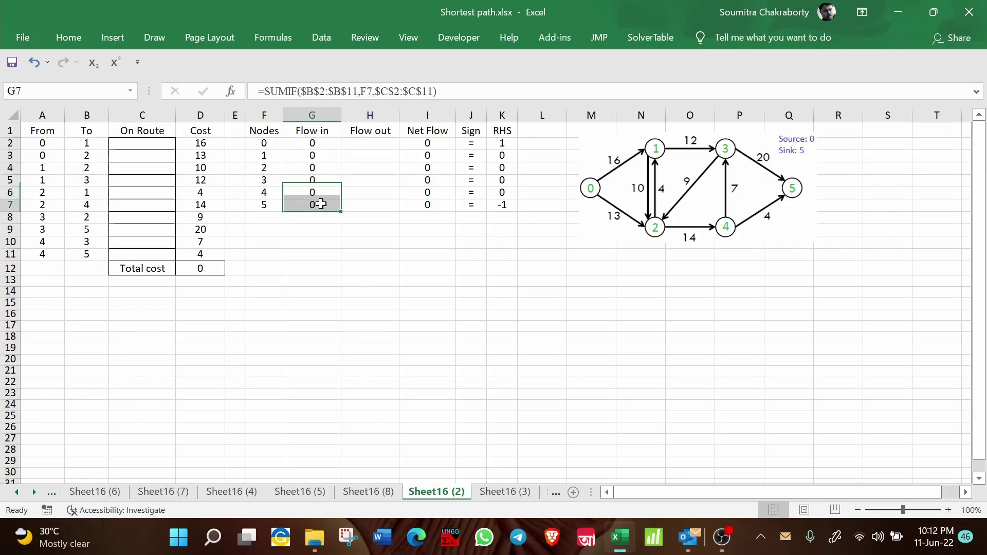
pyautogui.doubleClick(321, 205)
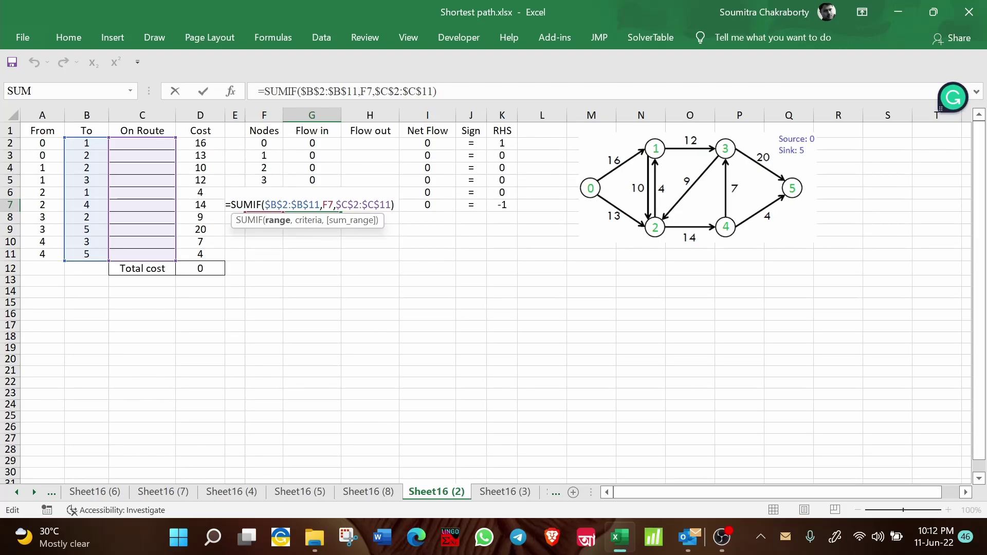
pyautogui.press('Return')
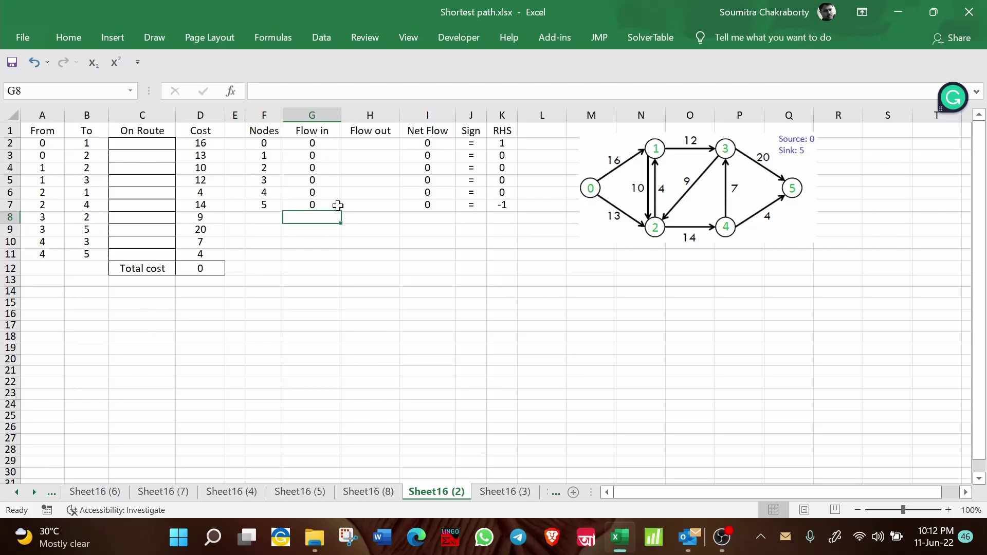
# Enter =SUMIF($A$2:$A$11,F2,$C$2:$C$11) in H2 to calculate the flow out of node 0
pyautogui.click(368, 145)
pyautogui.write('=')
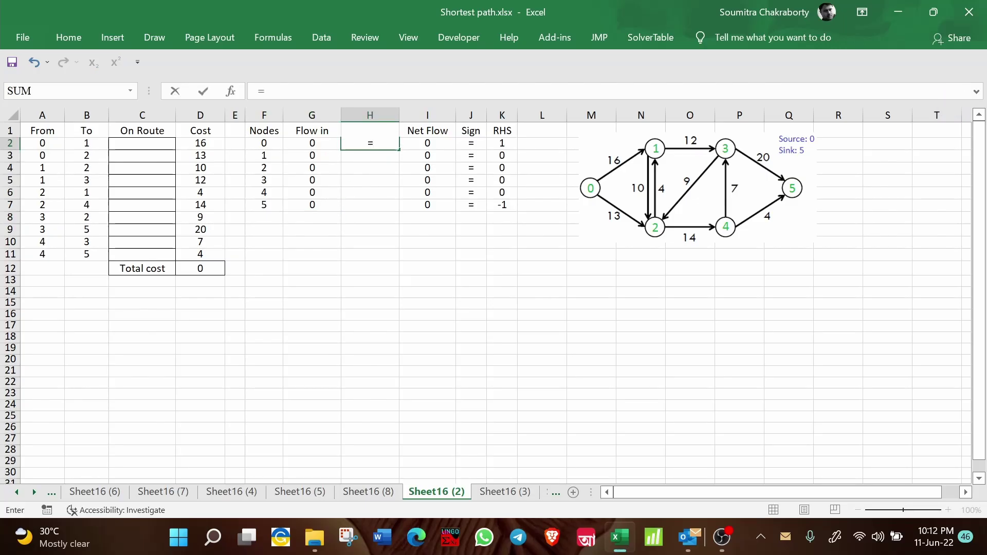
pyautogui.write('sumif')
pyautogui.press('Tab')
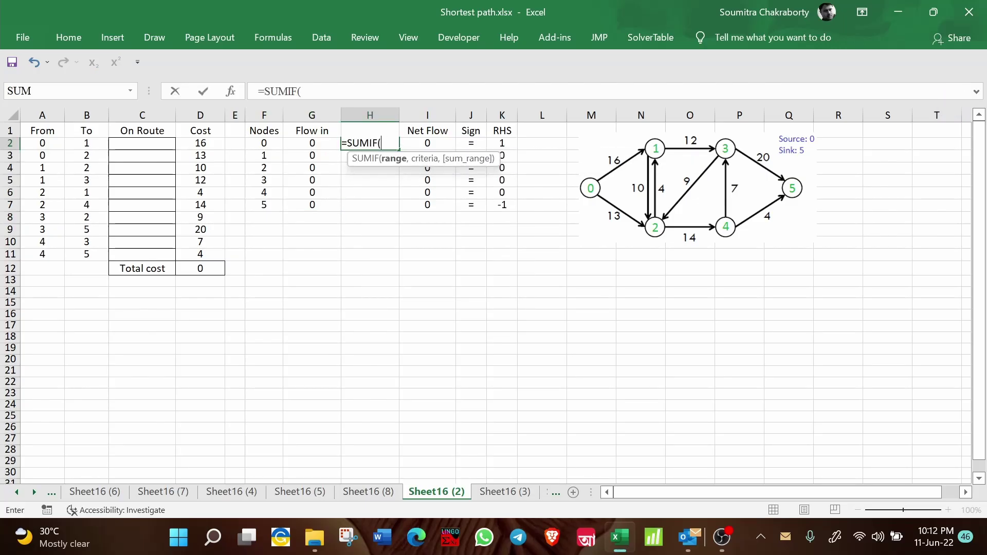
pyautogui.moveTo(52, 144); pyautogui.dragTo(45, 253)
pyautogui.press('F4')
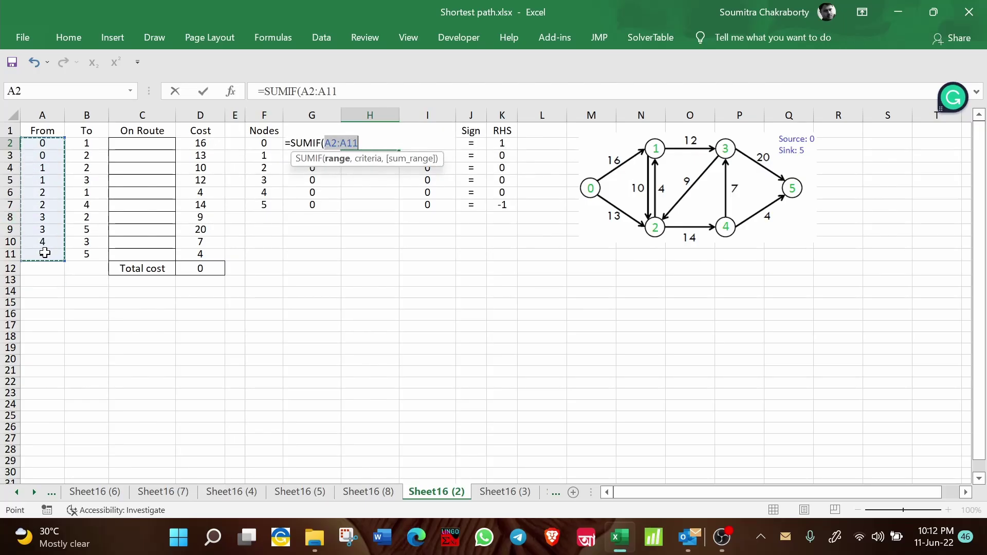
pyautogui.write(',')
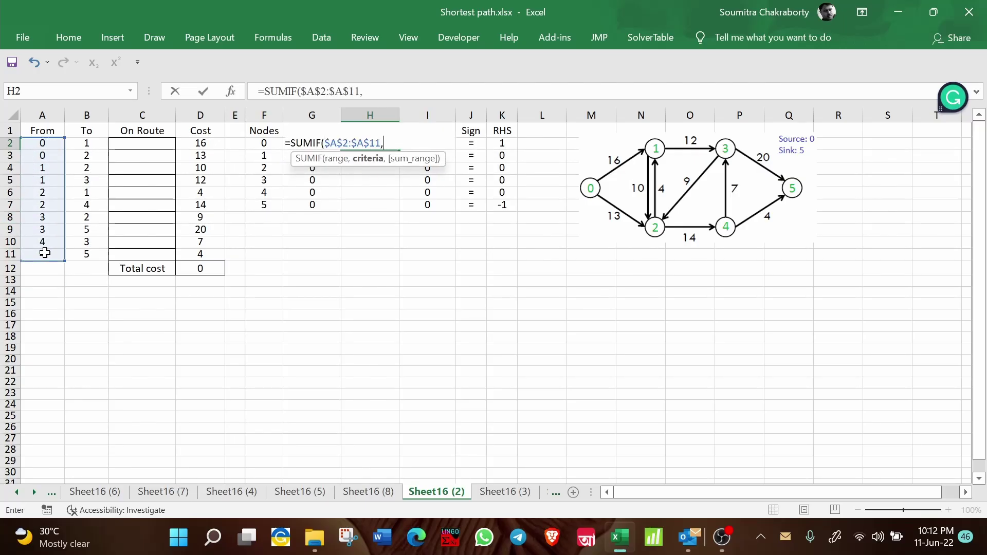
pyautogui.click(257, 142)
pyautogui.write(',')
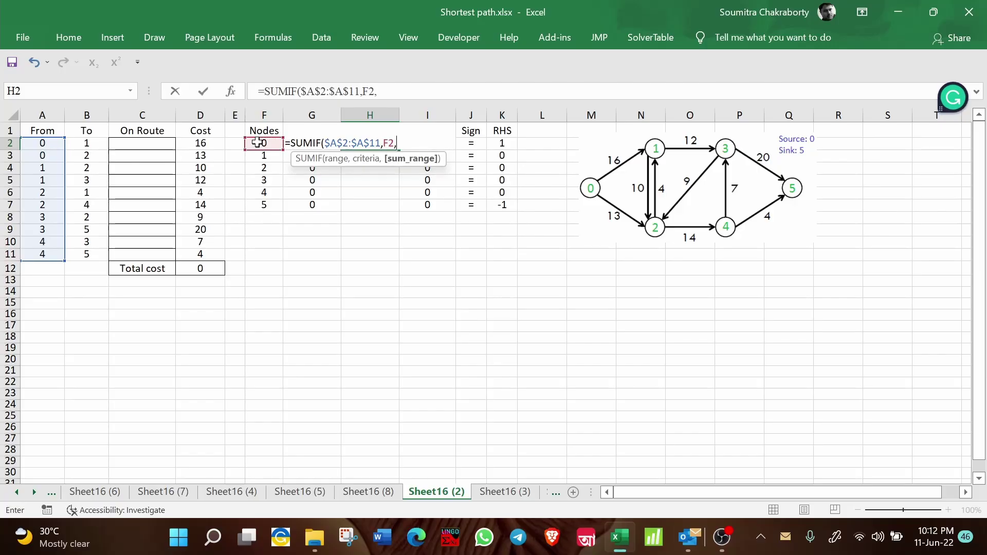
pyautogui.moveTo(142, 149); pyautogui.dragTo(152, 252)
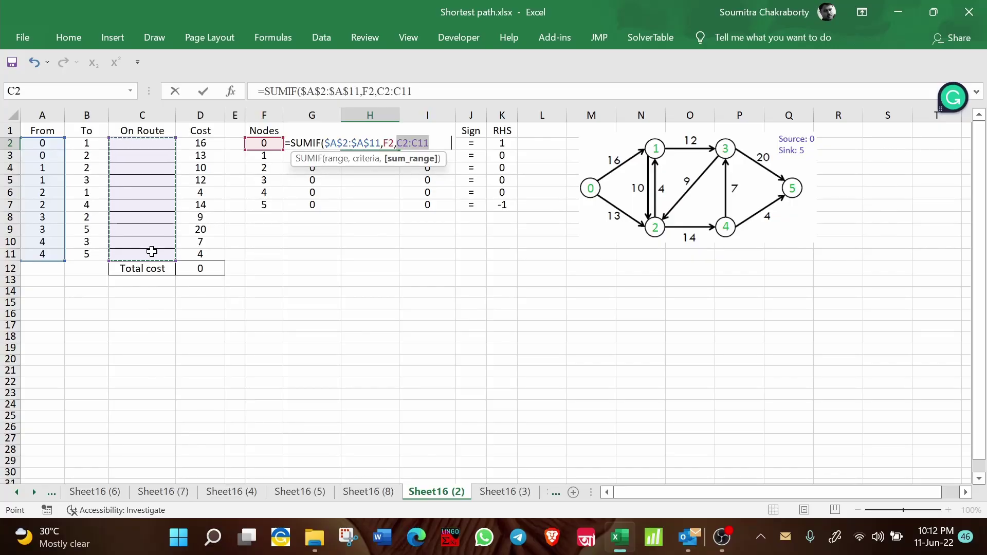
pyautogui.press('F4')
pyautogui.write(')')
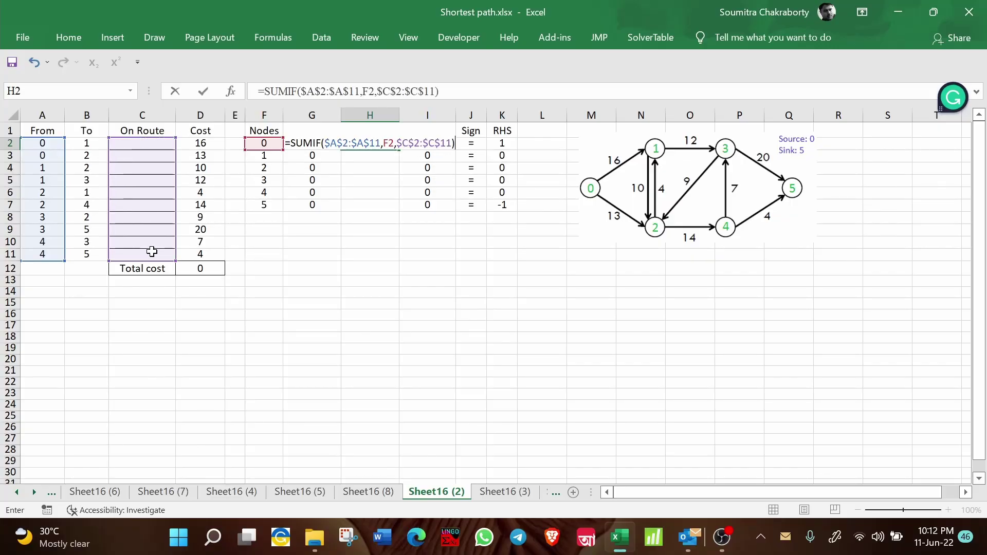
pyautogui.press('Return')
# Fill the Flow out formula from H2 down to H7 for all nodes
pyautogui.click(380, 144)
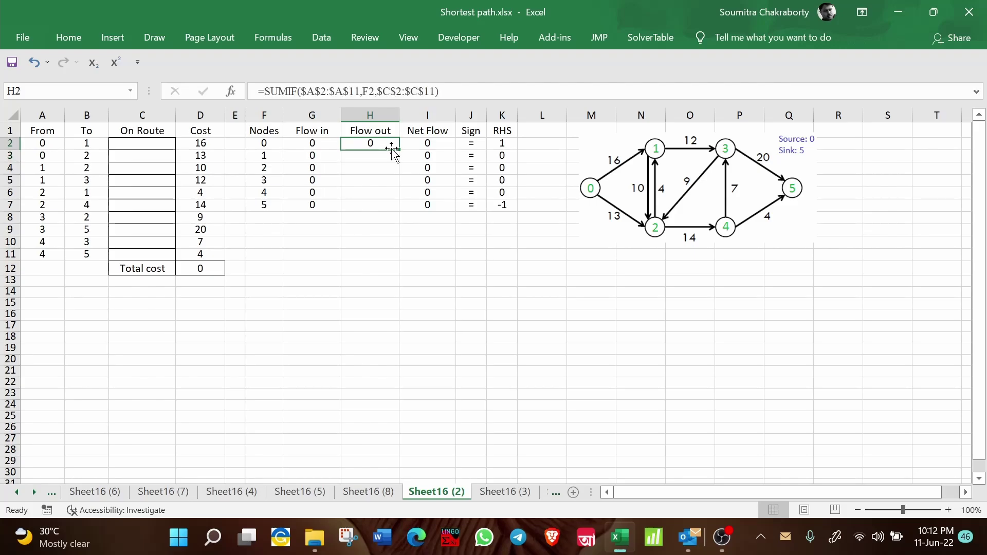
pyautogui.doubleClick(399, 150)
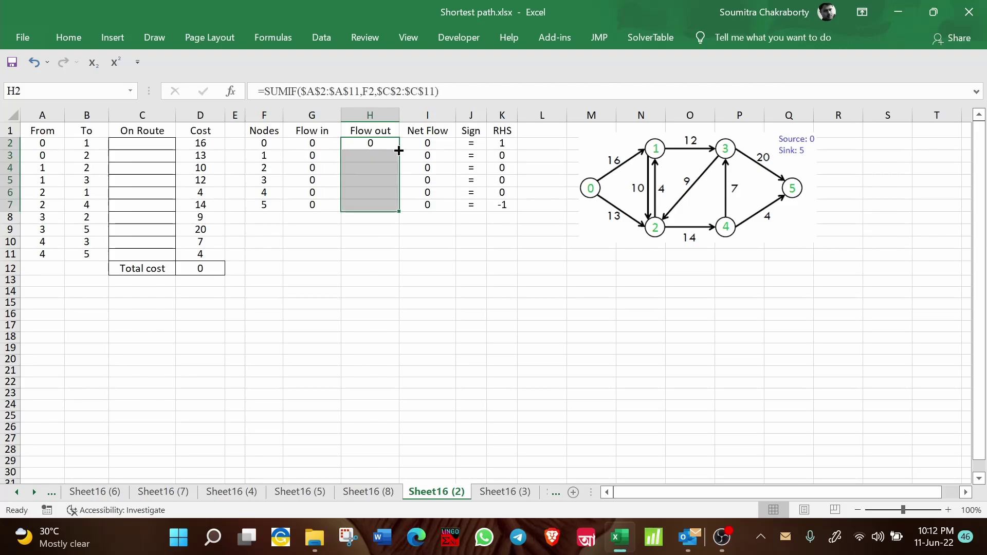
pyautogui.click(523, 256)
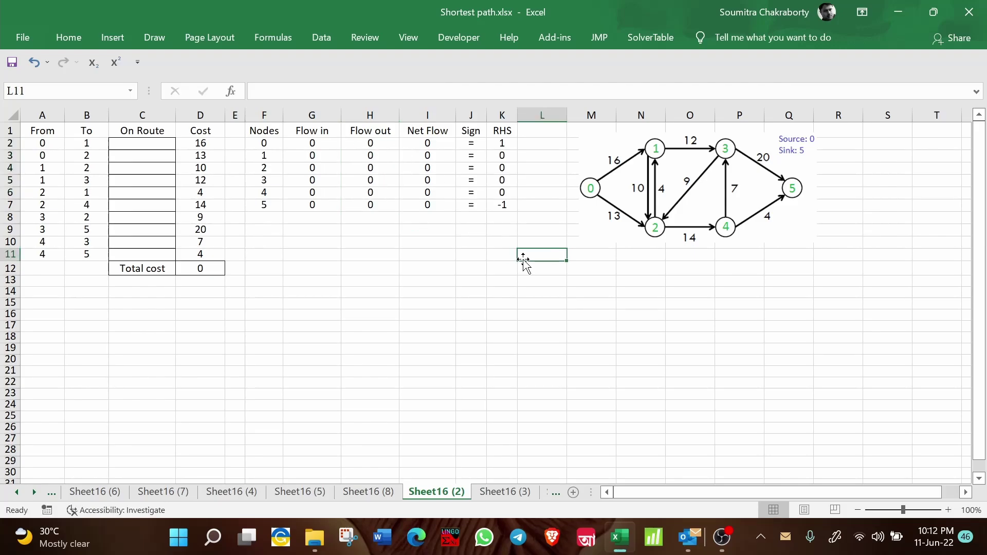
# Set up Solver to minimize the total cost in $D$12 by changing the On Route cells $C$2:$C$11
pyautogui.click(705, 267)
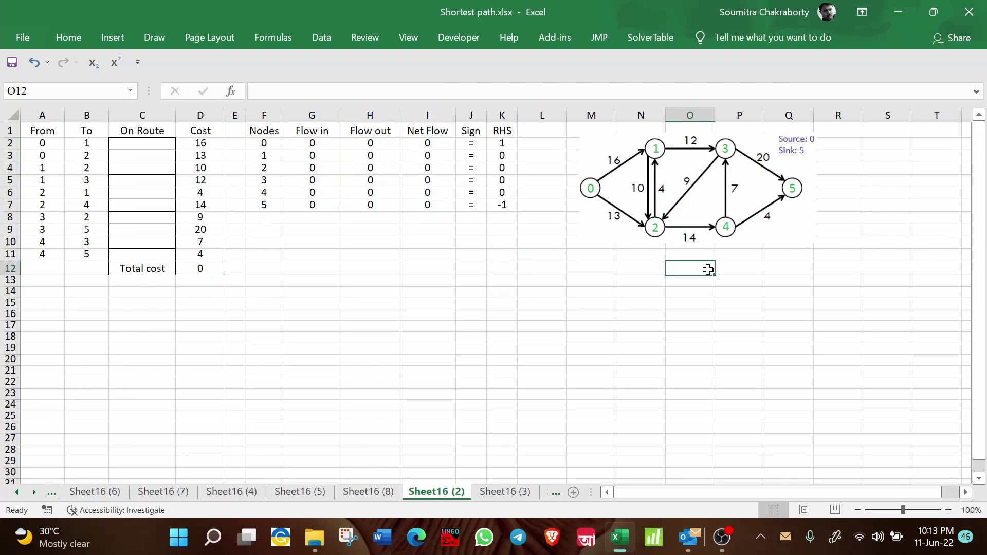
pyautogui.click(307, 38)
pyautogui.click(664, 62)
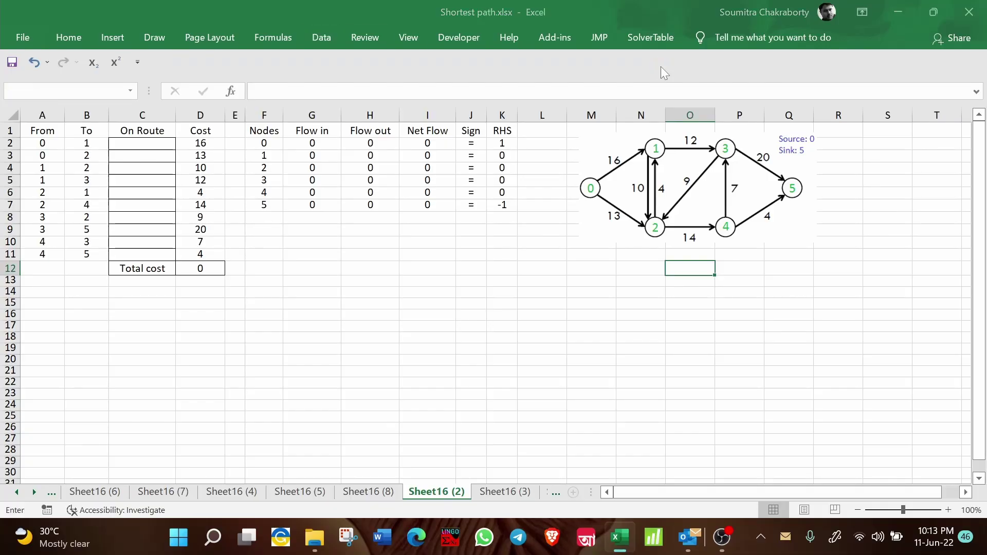
pyautogui.moveTo(498, 90); pyautogui.dragTo(687, 99)
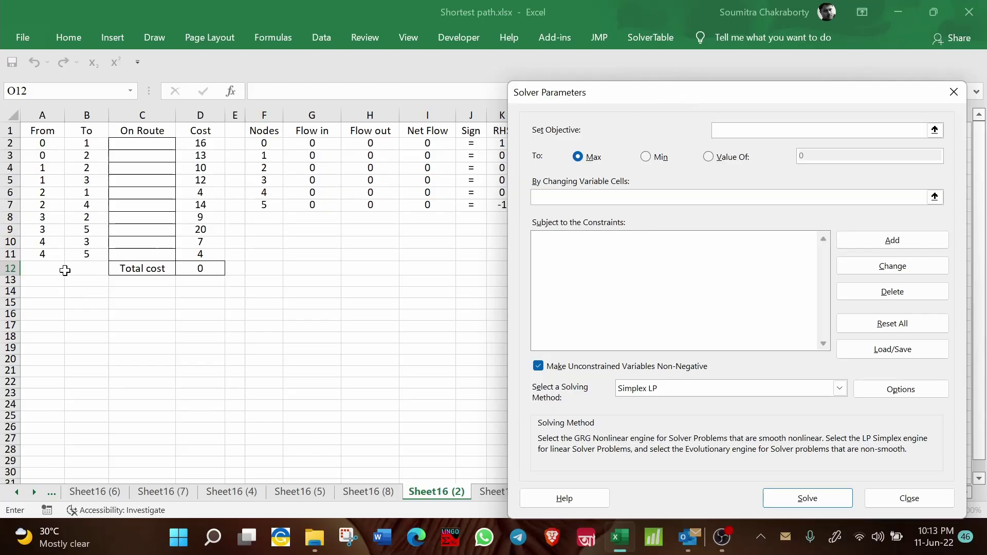
pyautogui.click(200, 267)
pyautogui.click(660, 157)
pyautogui.click(623, 198)
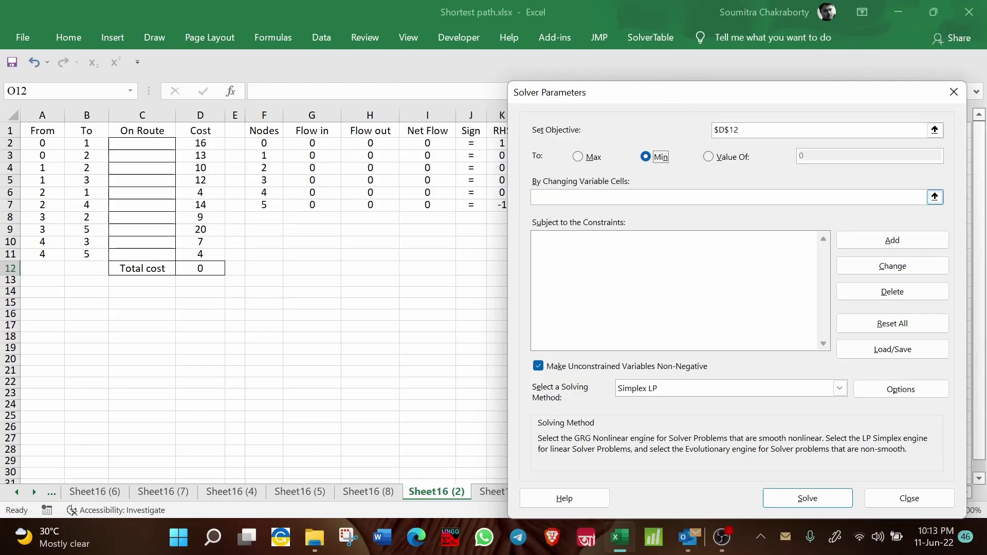
pyautogui.moveTo(140, 144); pyautogui.dragTo(136, 255)
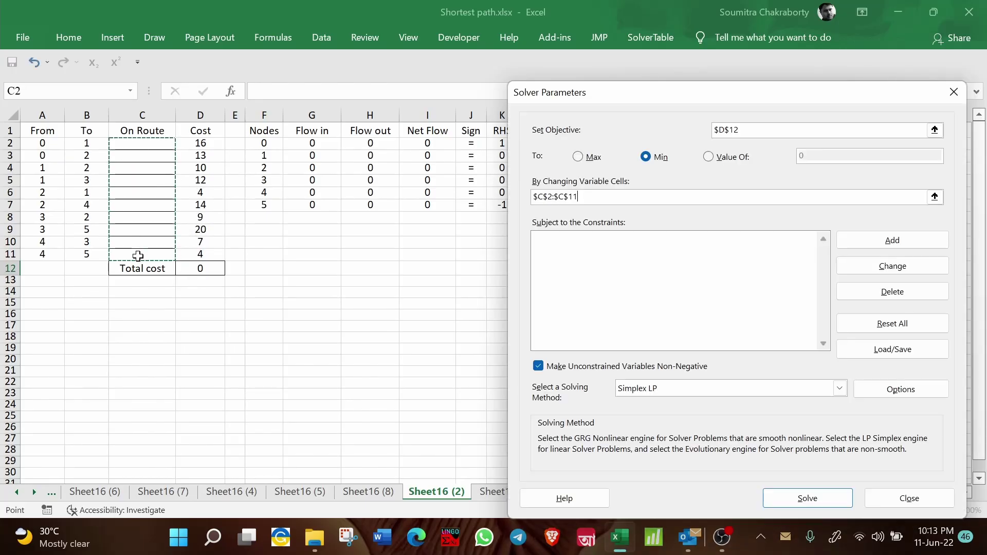
# Add a Solver constraint restricting the On Route cells $C$2:$C$11 to binary values
pyautogui.click(876, 242)
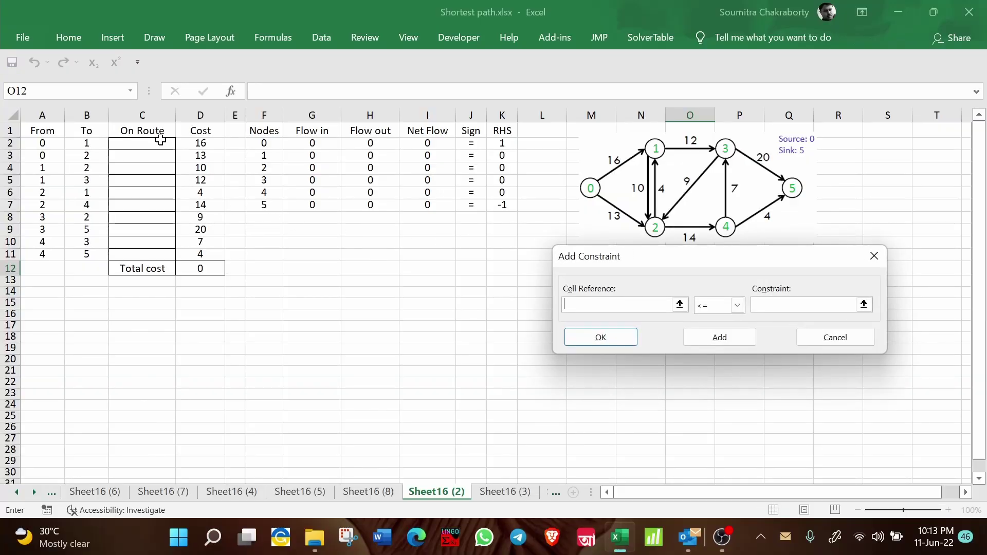
pyautogui.moveTo(161, 140); pyautogui.dragTo(154, 252)
pyautogui.click(726, 307)
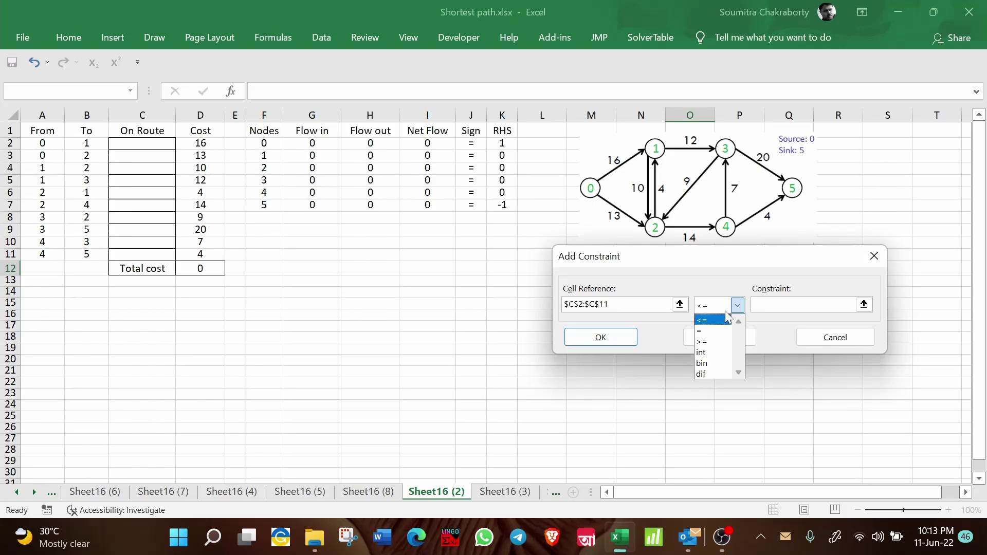
pyautogui.click(713, 363)
pyautogui.click(740, 336)
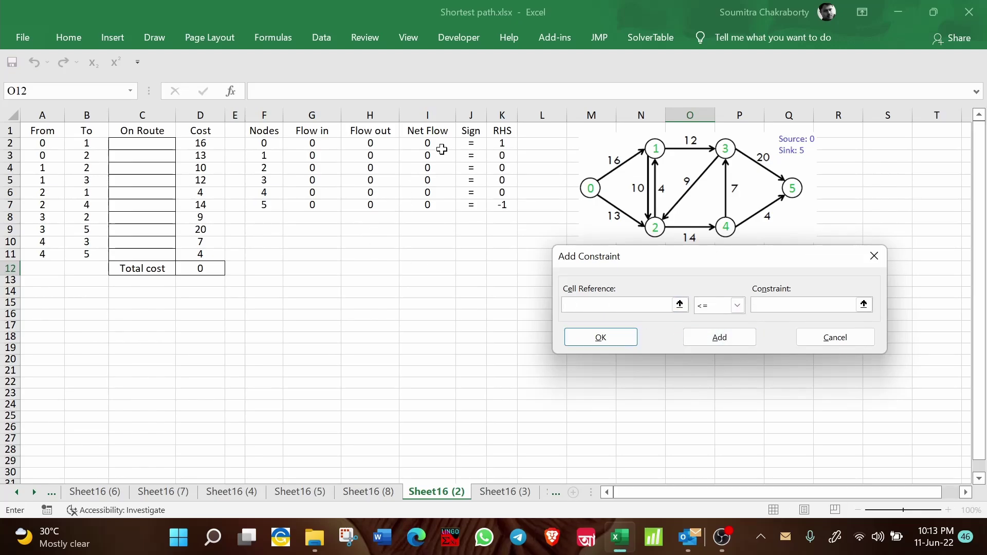
# Add a Solver constraint that the Net Flow cells $I$2:$I$7 equal the RHS cells $K$2:$K$7, and finish adding constraints
pyautogui.moveTo(439, 146); pyautogui.dragTo(440, 206)
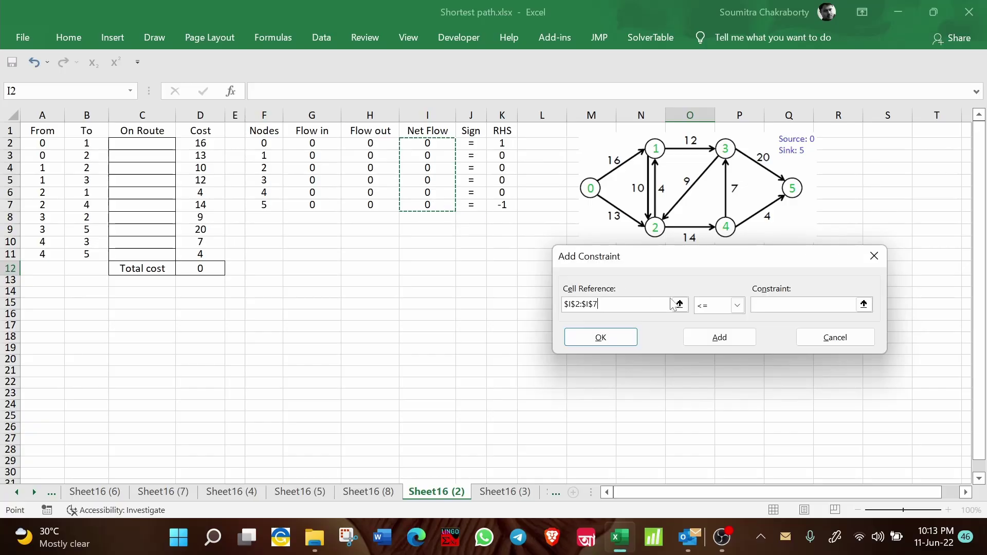
pyautogui.click(737, 305)
pyautogui.click(710, 331)
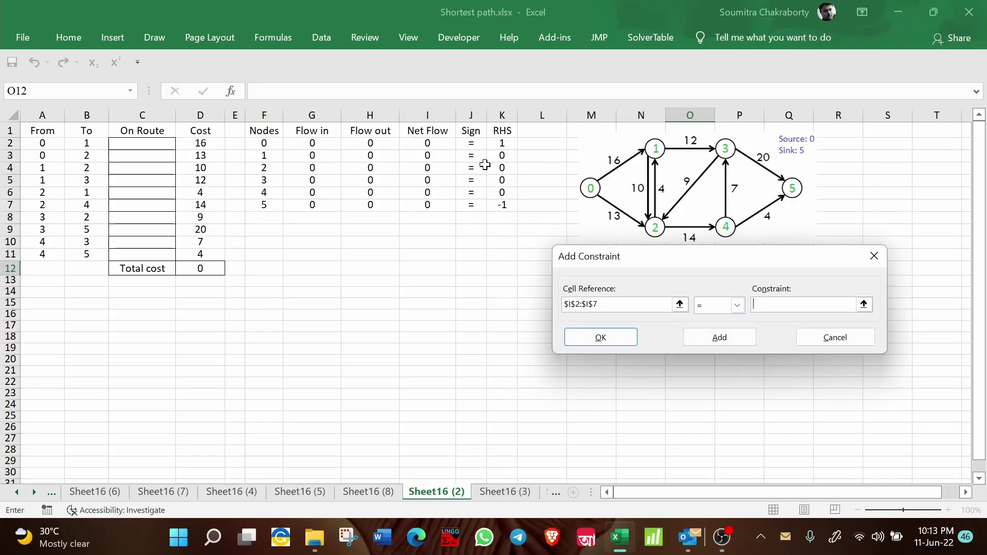
pyautogui.moveTo(502, 146); pyautogui.dragTo(502, 206)
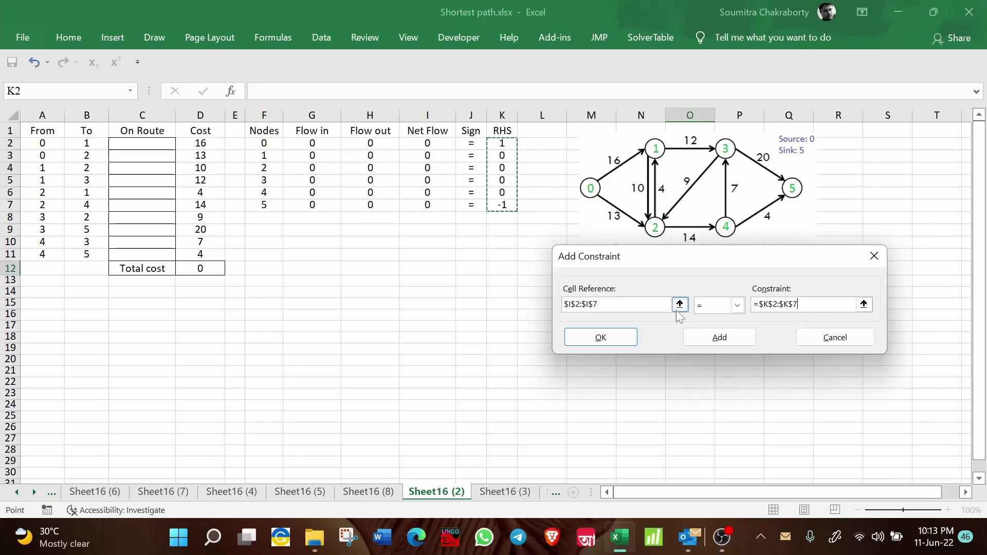
pyautogui.click(719, 337)
pyautogui.click(834, 340)
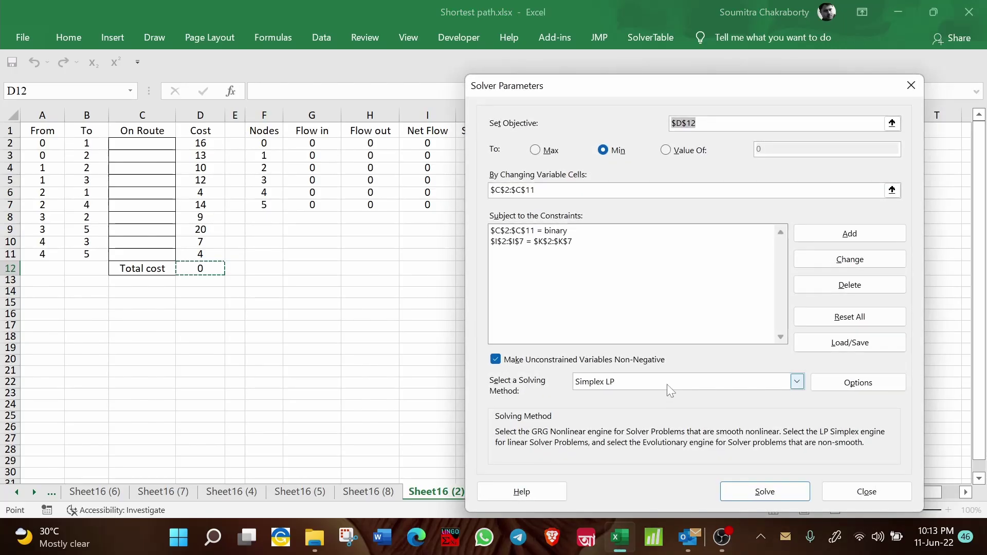
# Solve the model with the Simplex LP method and keep the Solver solution
pyautogui.click(697, 385)
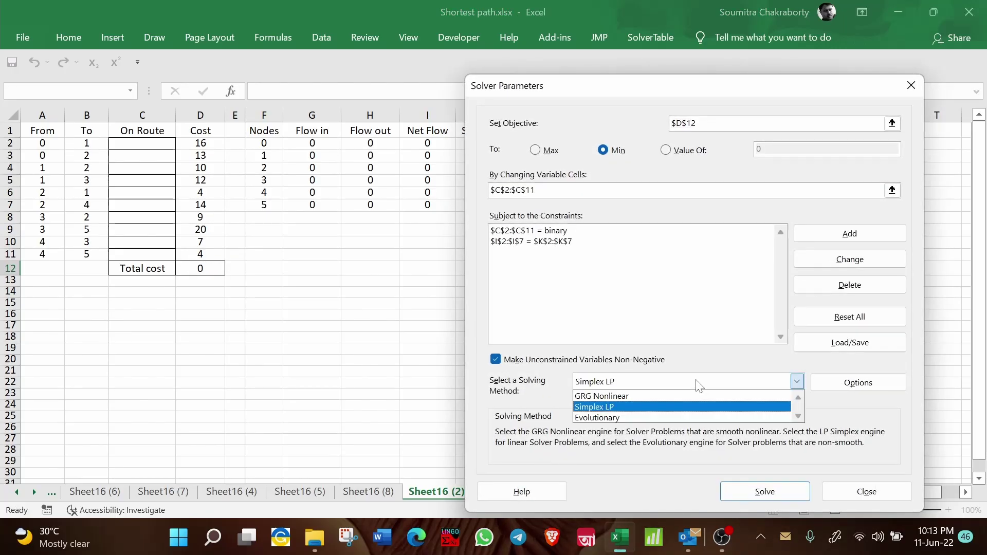
pyautogui.click(608, 397)
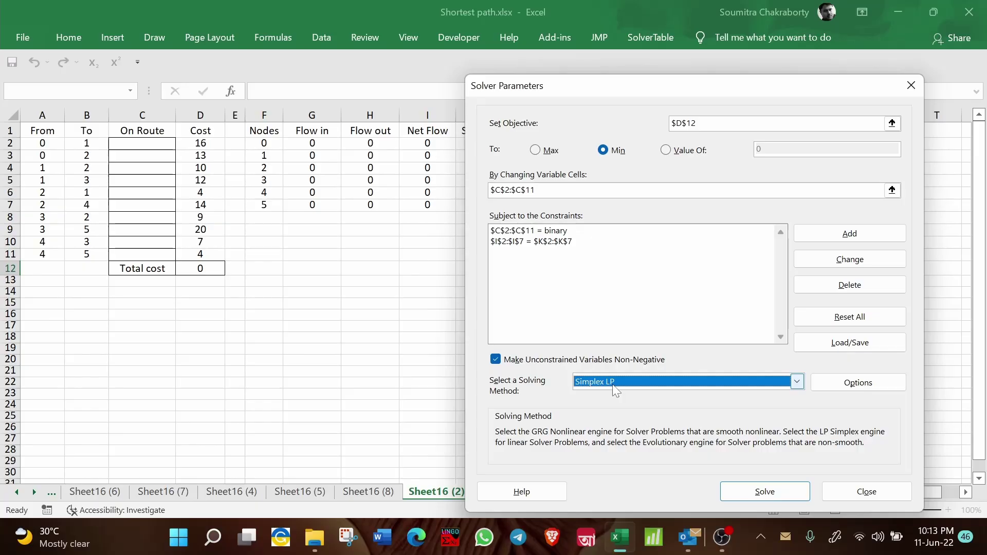
pyautogui.click(784, 498)
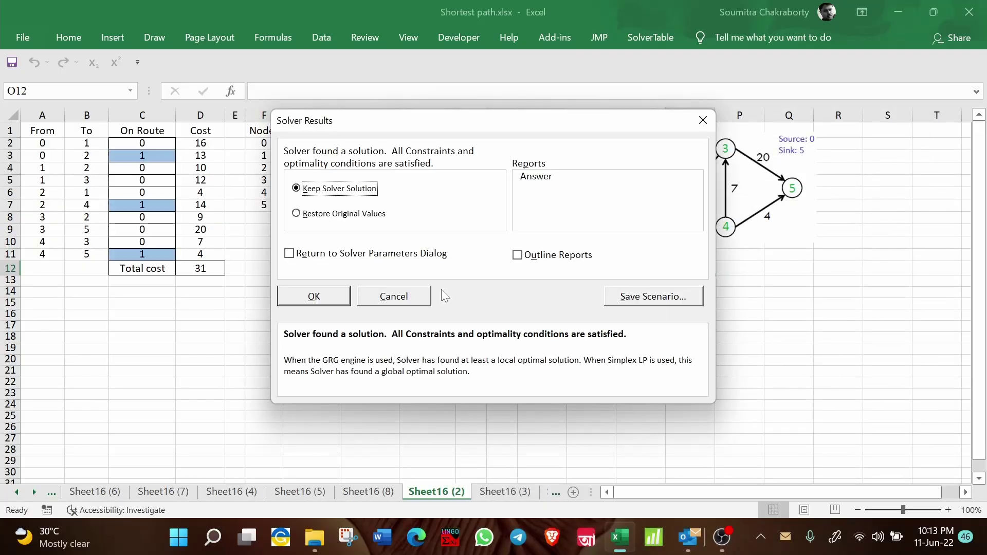
pyautogui.click(339, 297)
pyautogui.click(439, 267)
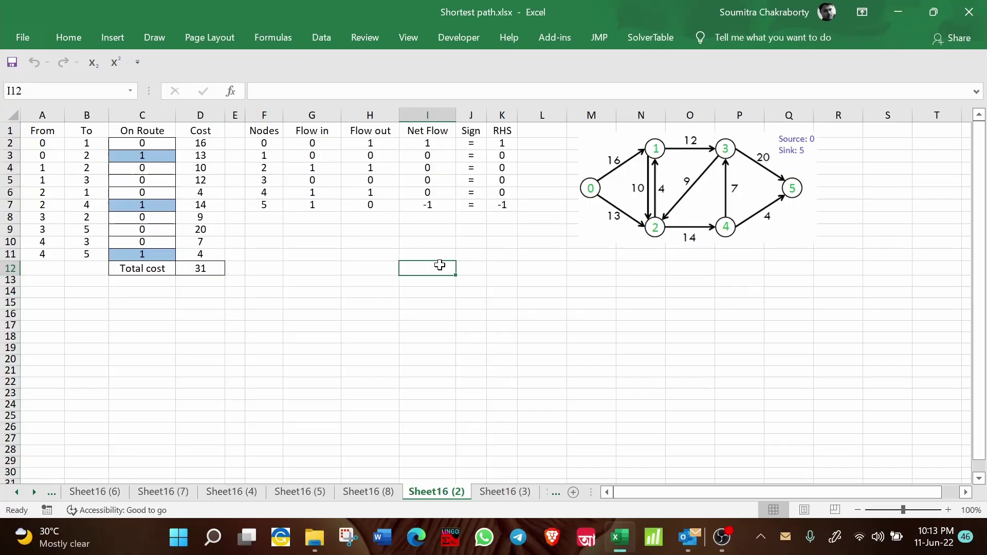
# Examine the highlighted On Route cells and their From and To nodes to read the arcs on the shortest path
pyautogui.click(159, 159)
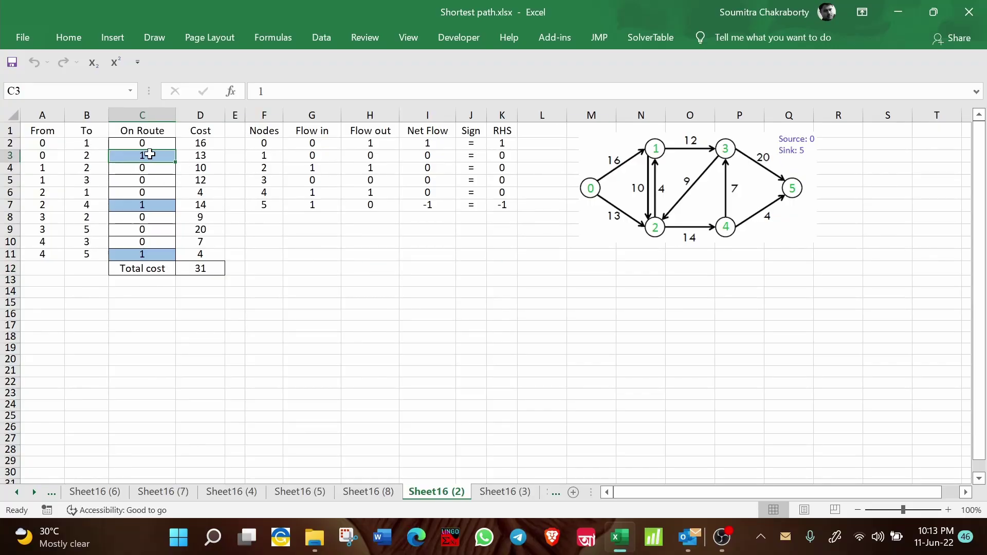
pyautogui.moveTo(51, 154); pyautogui.dragTo(76, 157)
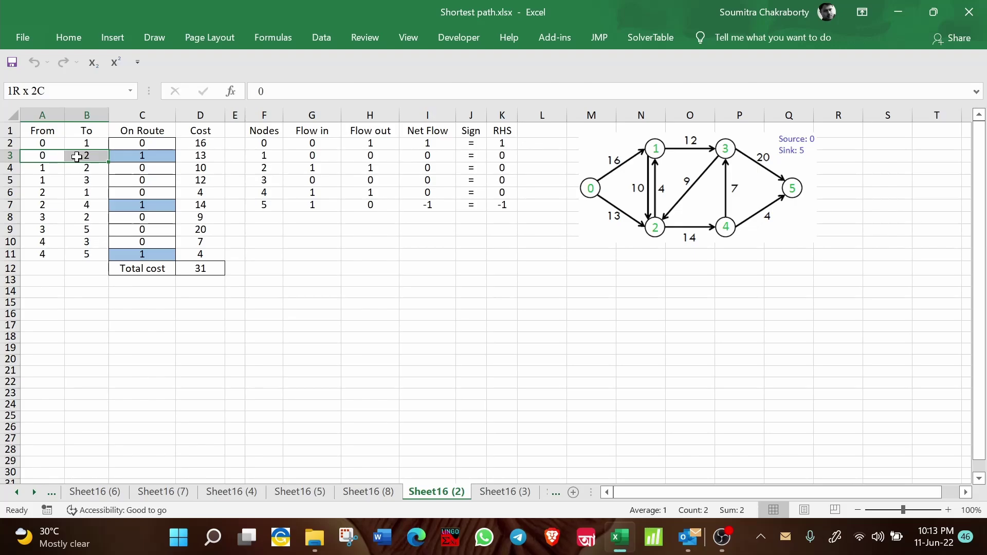
pyautogui.moveTo(56, 206); pyautogui.dragTo(78, 205)
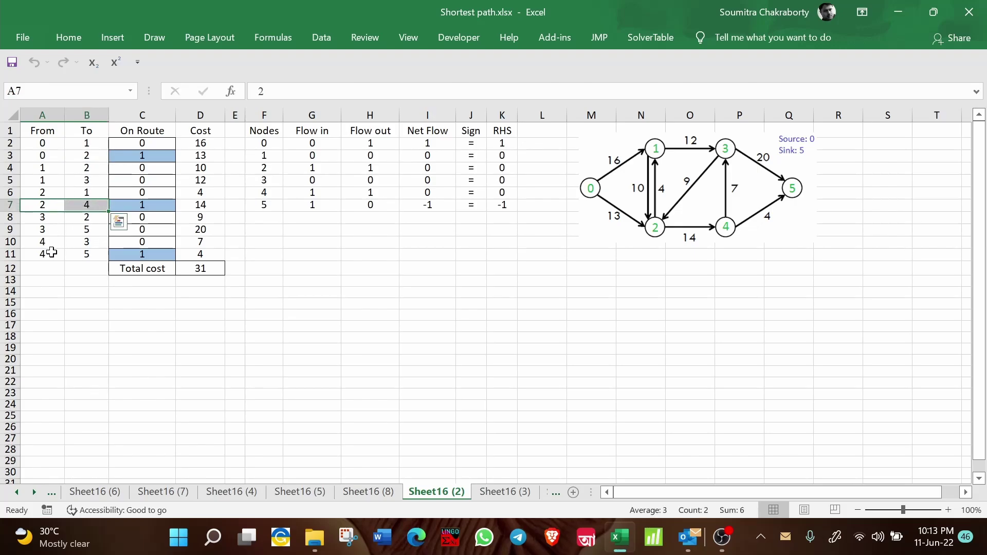
pyautogui.moveTo(47, 253); pyautogui.dragTo(83, 253)
pyautogui.click(385, 281)
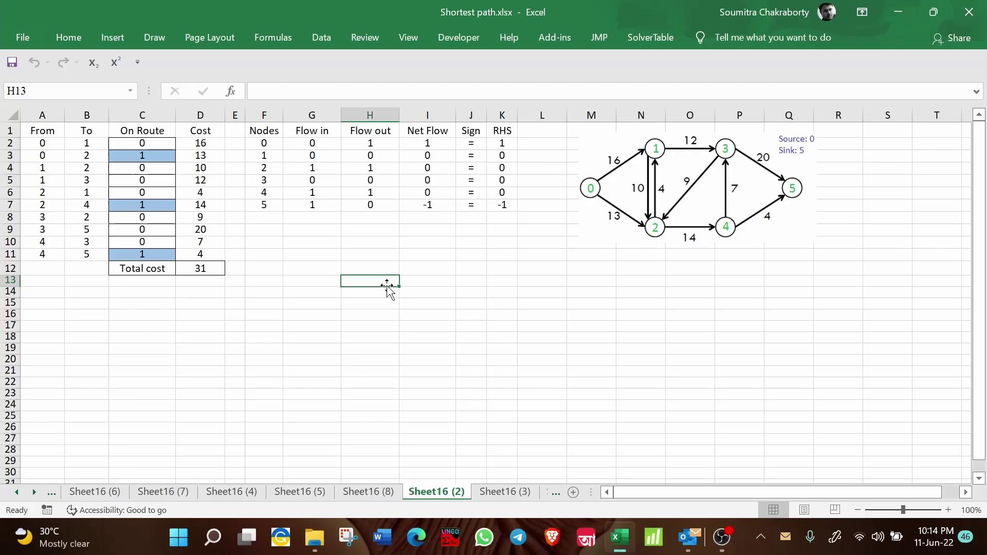
pyautogui.click(379, 293)
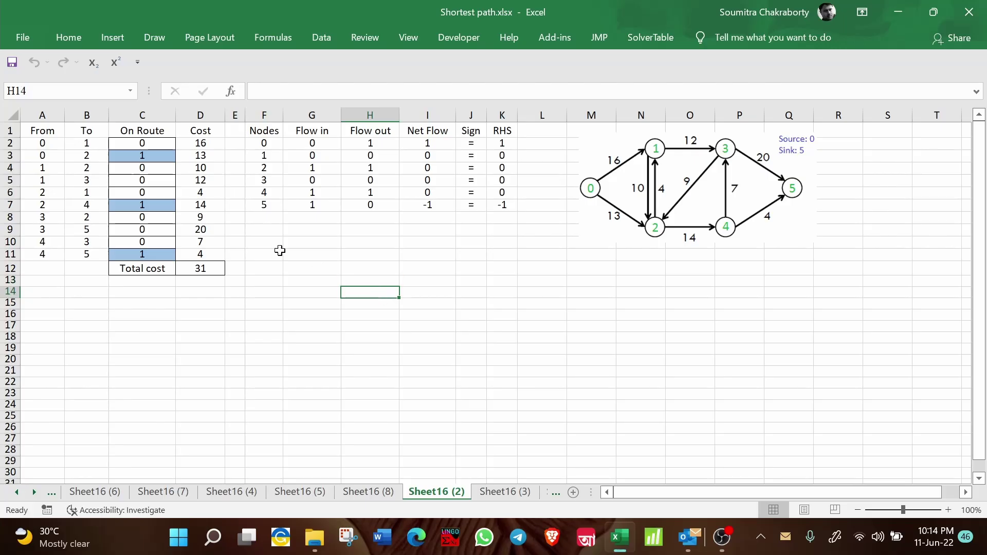
pyautogui.click(157, 155)
pyautogui.click(158, 205)
pyautogui.click(169, 255)
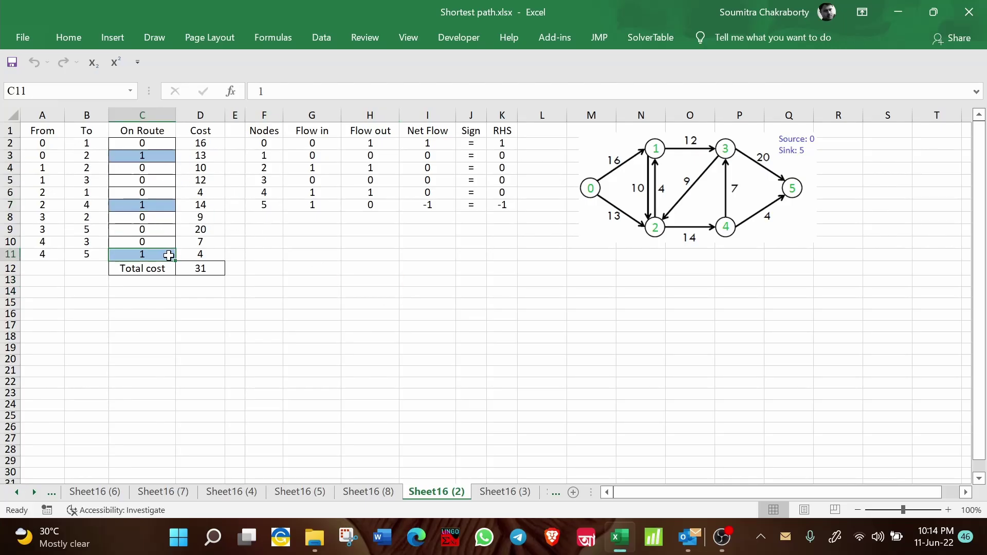
# List the chosen arcs by entering 0-2 in I12, 2-4 in I13 and 4-5 in I14
pyautogui.click(409, 270)
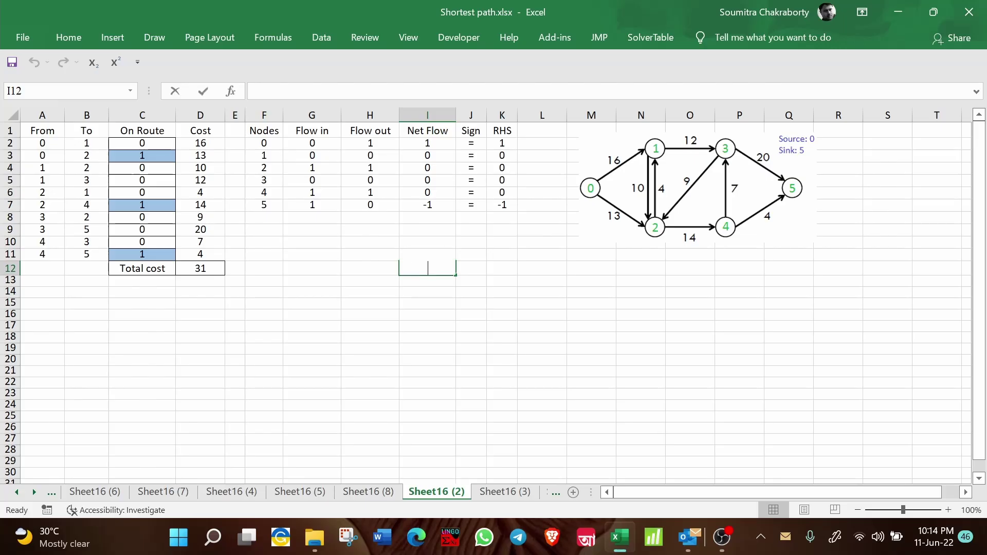
pyautogui.write('0-2')
pyautogui.press('Return')
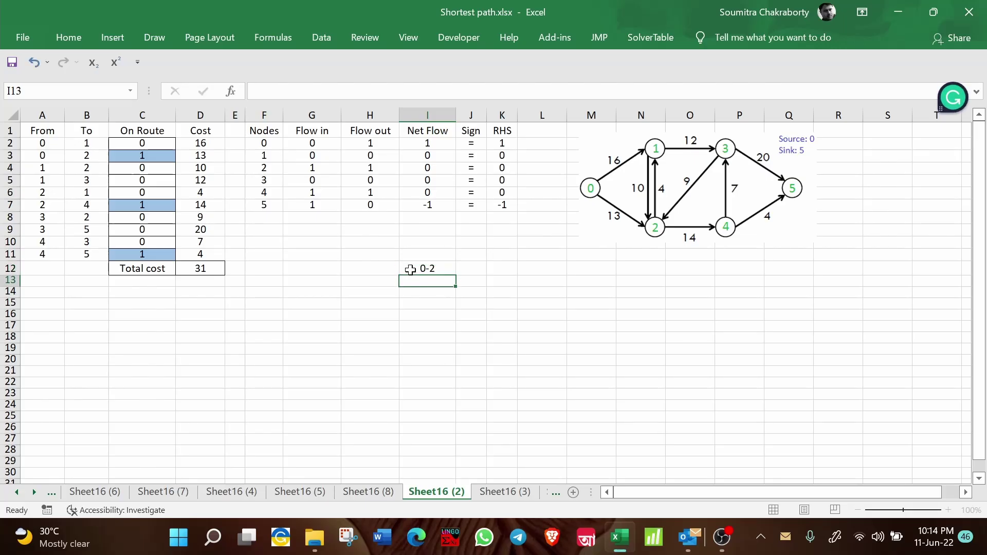
pyautogui.write('2-4')
pyautogui.press('Return')
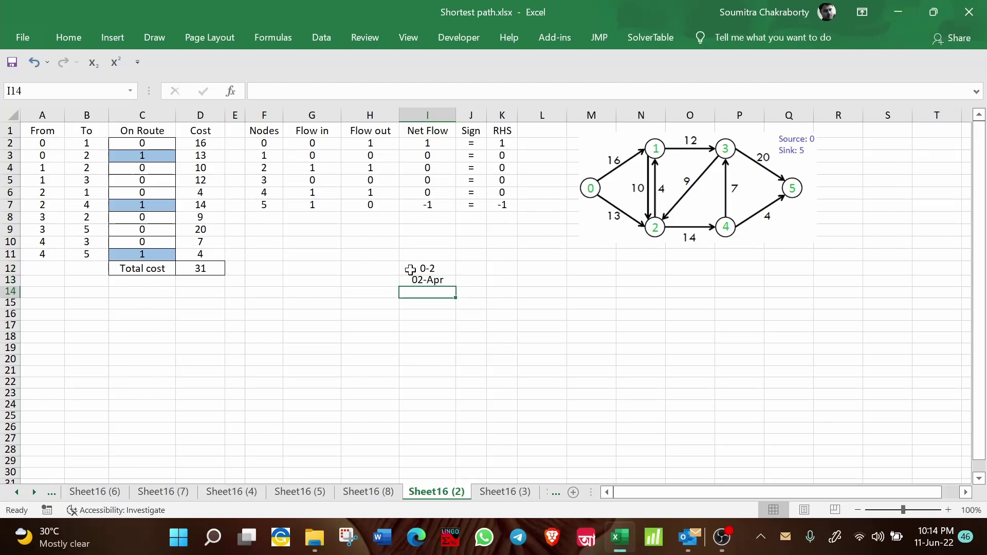
pyautogui.write('4-5')
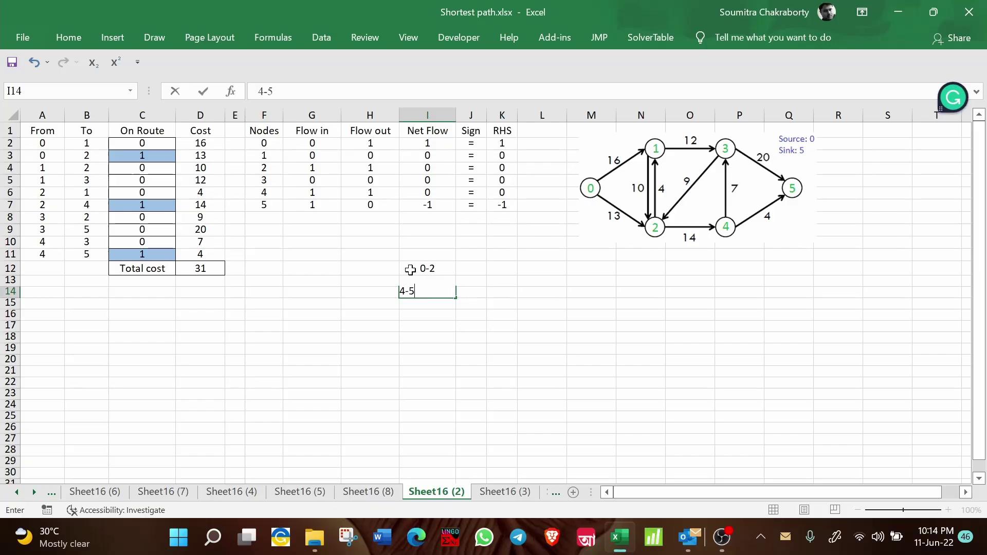
pyautogui.press('Return')
# Copy the cell format of I12 onto I13:I14 with Format Painter
pyautogui.click(410, 270)
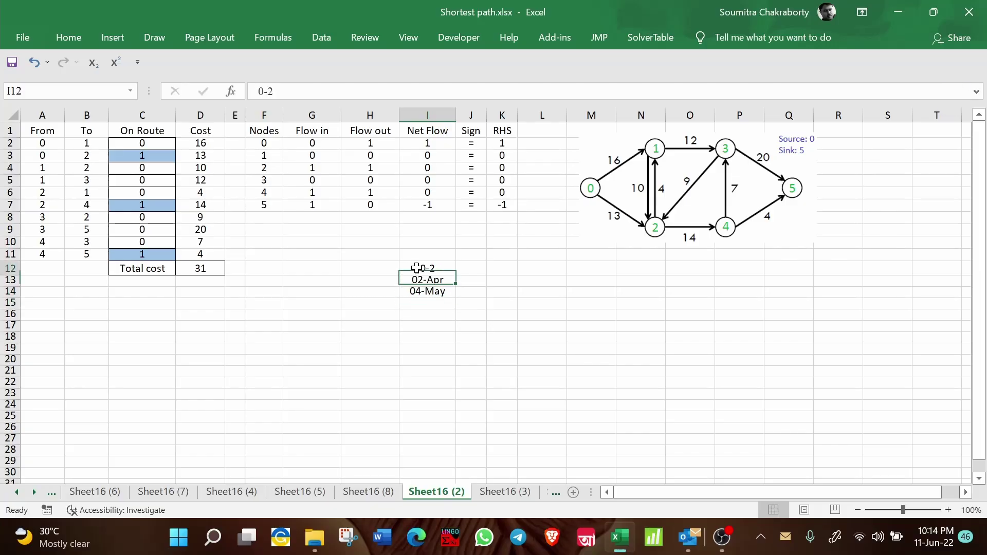
pyautogui.click(69, 45)
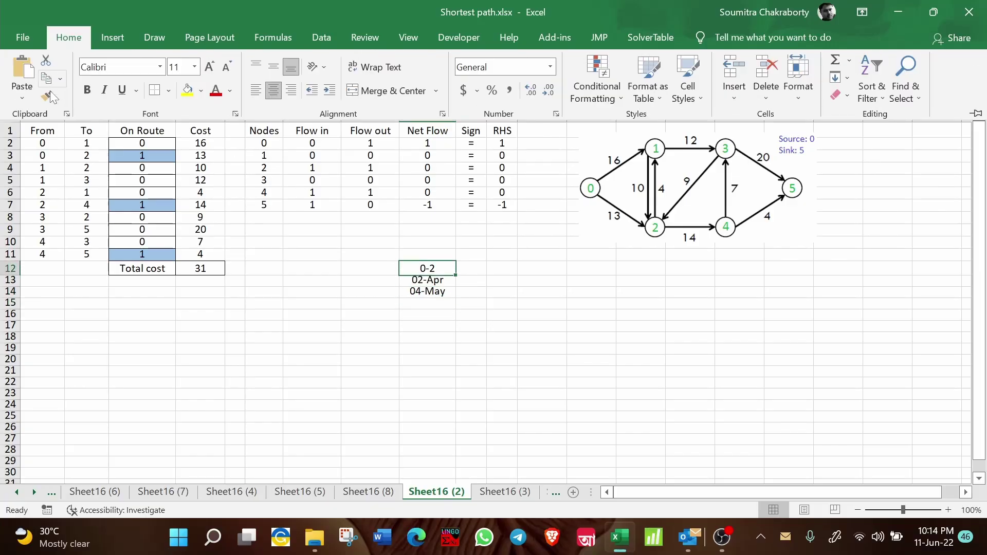
pyautogui.click(45, 95)
pyautogui.moveTo(441, 280); pyautogui.dragTo(434, 288)
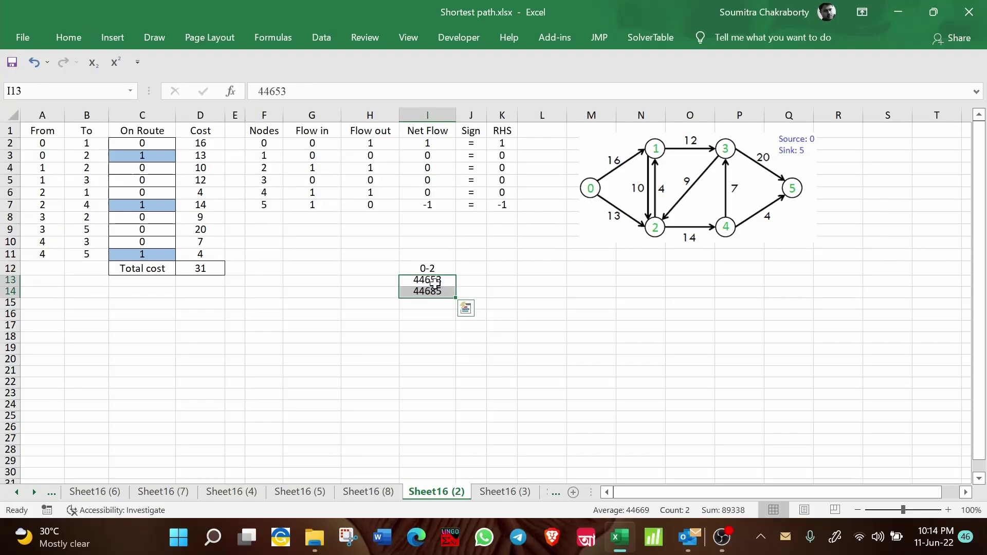
# Re-enter 2-4 in I13 and 4-5 in I14 as text with a leading apostrophe
pyautogui.click(435, 282)
pyautogui.write('2-4')
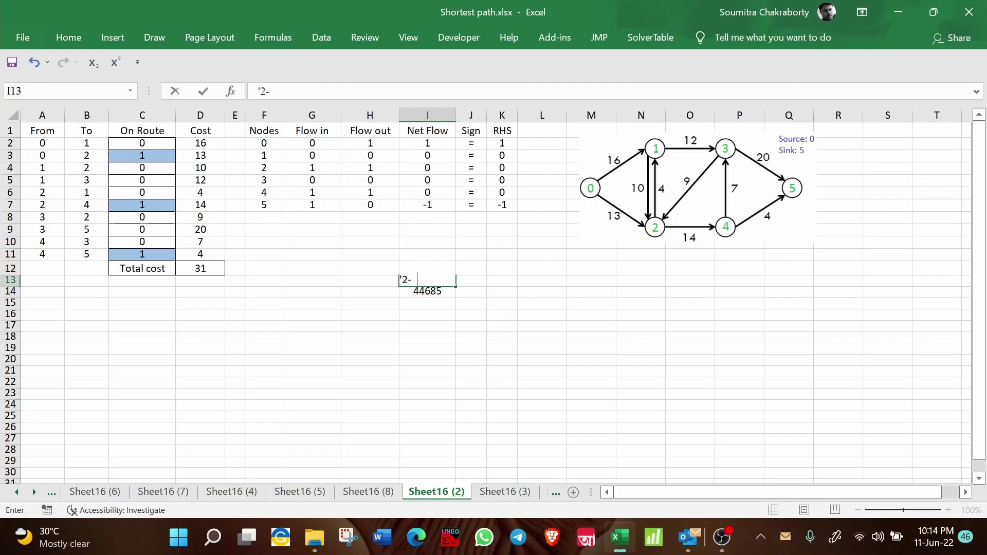
pyautogui.press('Return')
pyautogui.write('4-5')
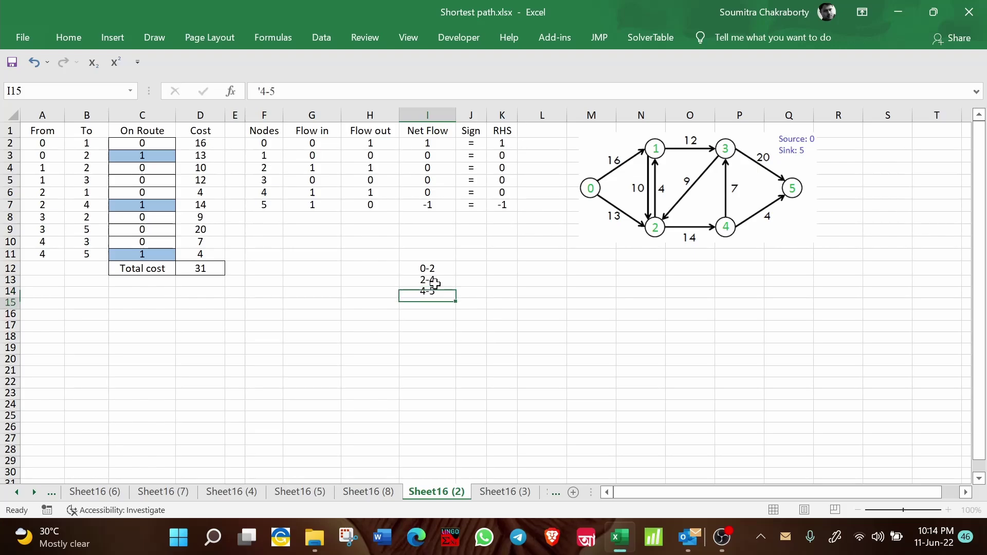
pyautogui.press('Return')
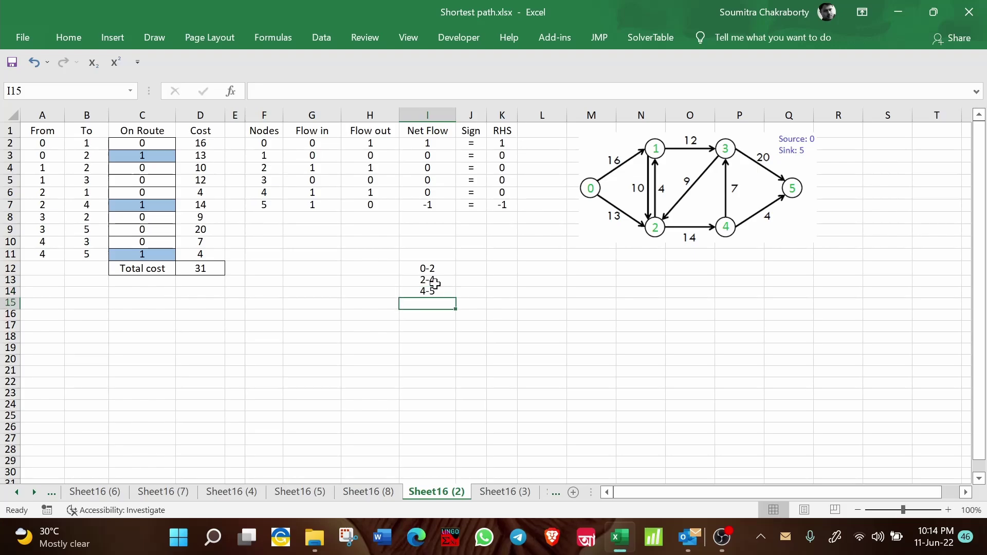
# Enter the complete shortest path 0-2-4-5 in I16
pyautogui.click(442, 317)
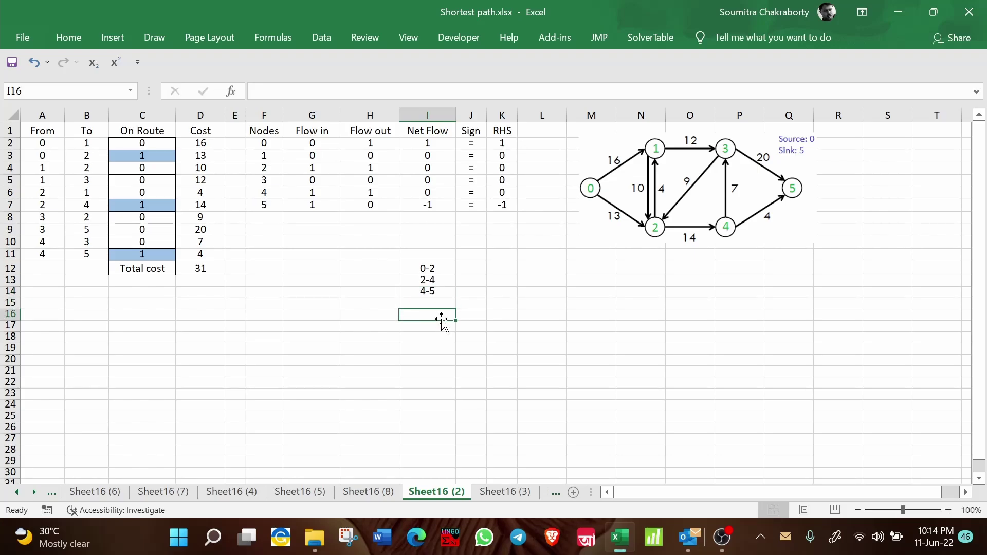
pyautogui.write('0-2-')
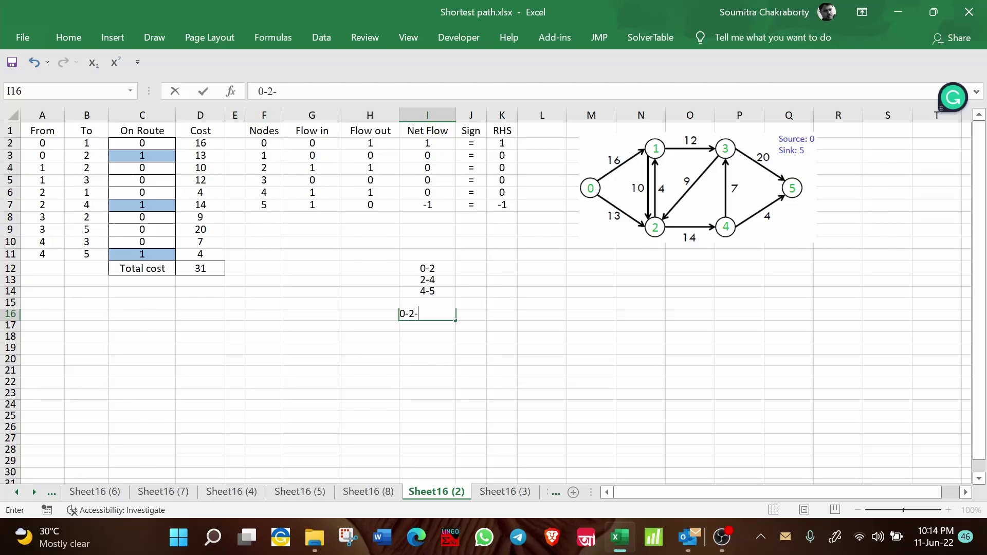
pyautogui.write('4-5')
pyautogui.press('Return')
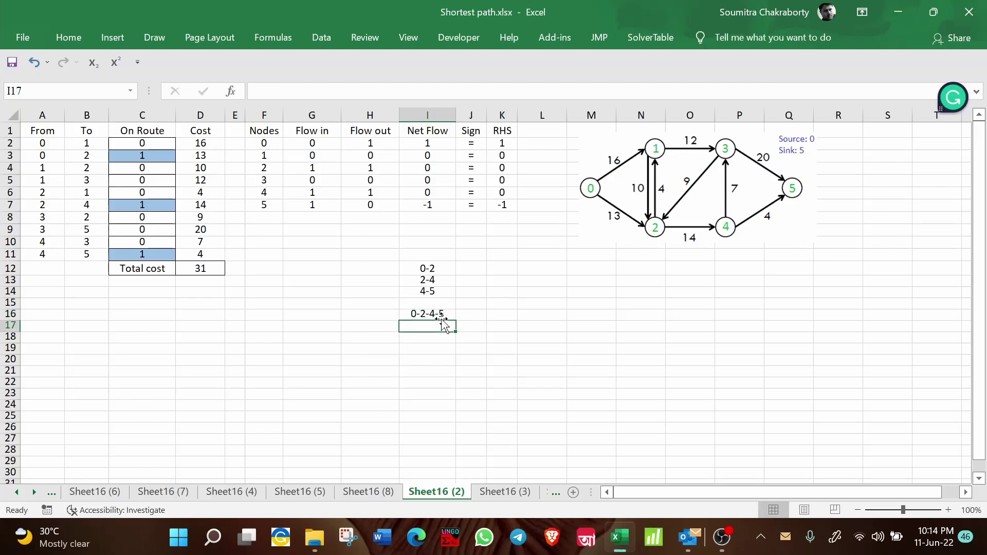
# Trace the shortest path 0-2-4-5 over the arcs of the network diagram with the pink ink pen
pyautogui.click(596, 307)
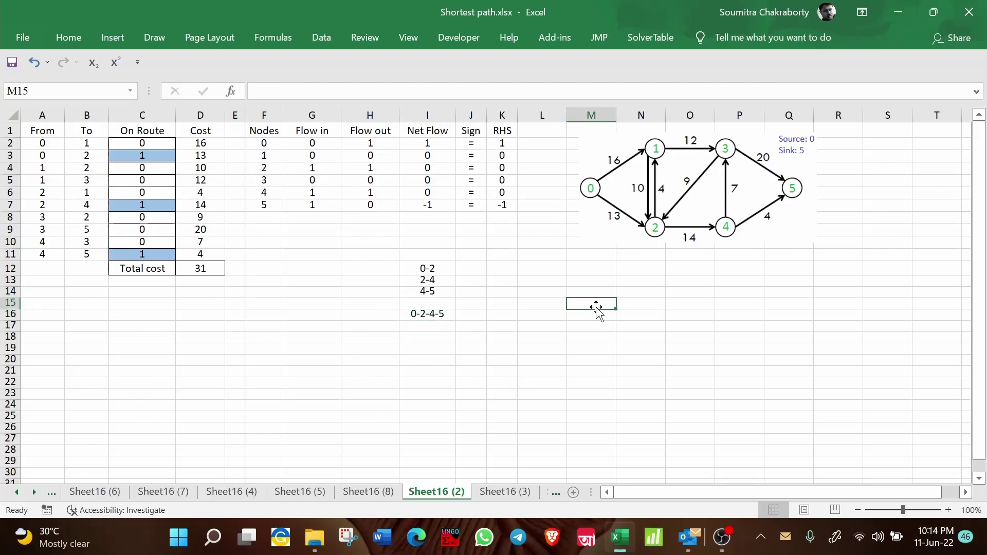
pyautogui.click(154, 37)
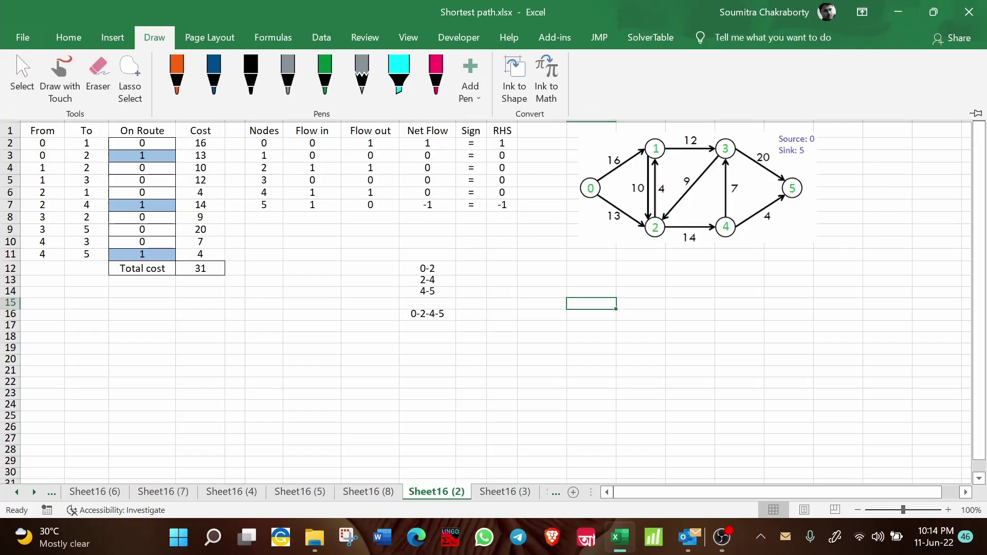
pyautogui.click(436, 74)
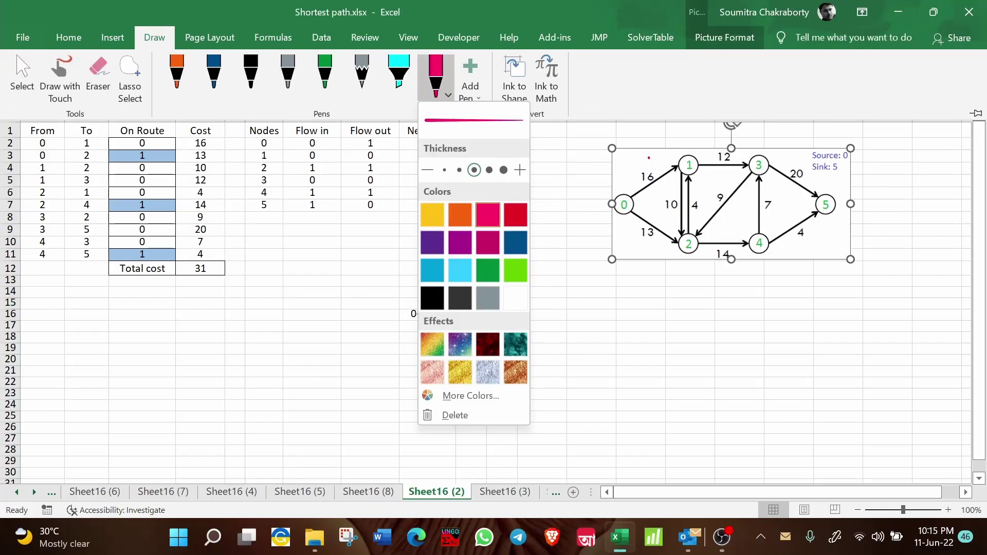
pyautogui.moveTo(629, 211)
pyautogui.mouseDown()
pyautogui.moveTo(676, 241)
pyautogui.moveTo(748, 243)
pyautogui.moveTo(804, 221)
pyautogui.mouseUp()
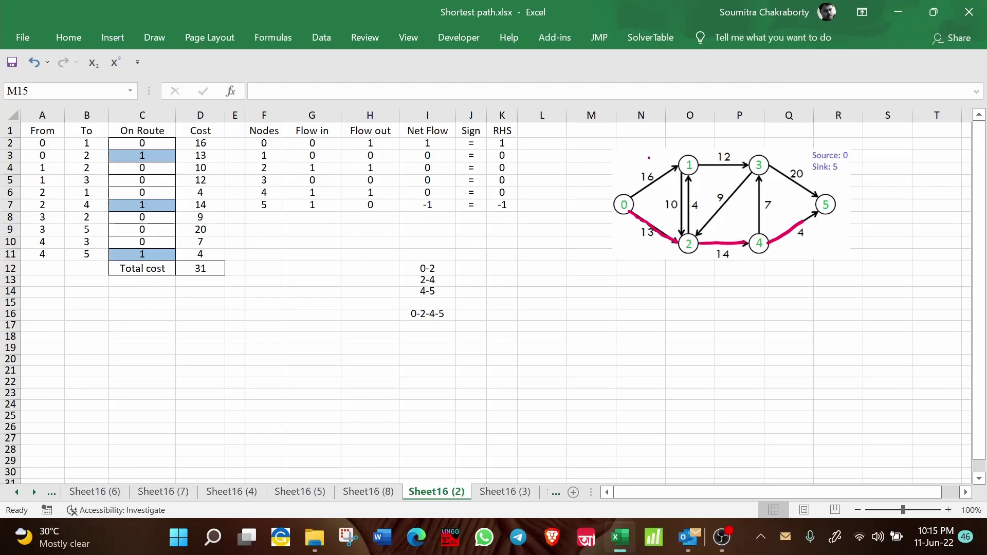
# Circle the arc costs 13, 14 and 4 along the traced path in pink ink and underline the 4
pyautogui.moveTo(636, 236)
pyautogui.mouseDown()
pyautogui.moveTo(652, 225)
pyautogui.moveTo(664, 241)
pyautogui.mouseUp()
pyautogui.moveTo(726, 244)
pyautogui.mouseDown()
pyautogui.moveTo(722, 267)
pyautogui.moveTo(748, 242)
pyautogui.mouseUp()
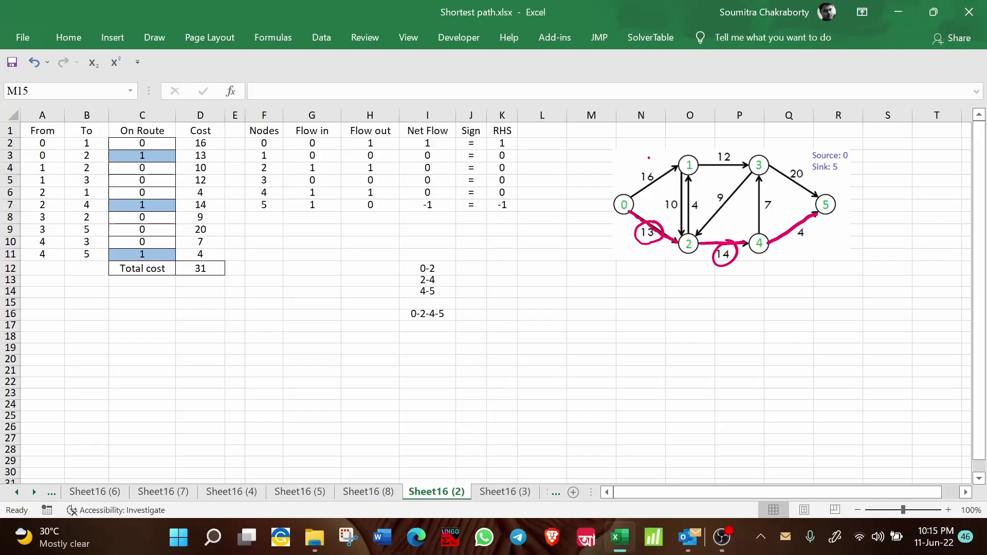
pyautogui.moveTo(805, 223)
pyautogui.mouseDown()
pyautogui.moveTo(800, 246)
pyautogui.moveTo(808, 221)
pyautogui.mouseUp()
pyautogui.moveTo(810, 246); pyautogui.dragTo(790, 255)
# Circle the total cost in D12 and draw a box around the complete path in I16 with pink ink
pyautogui.moveTo(214, 268); pyautogui.dragTo(181, 263)
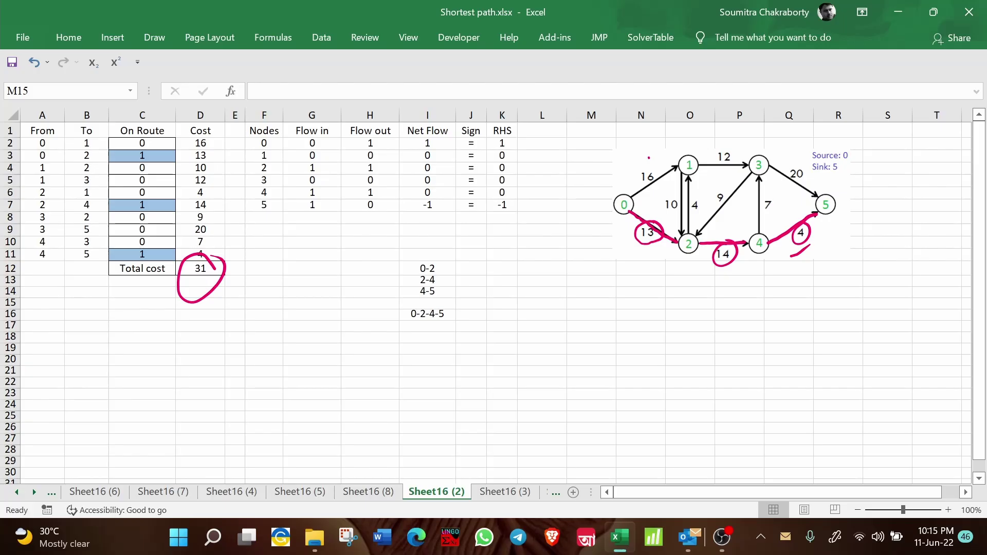
pyautogui.moveTo(400, 308)
pyautogui.mouseDown()
pyautogui.moveTo(399, 330)
pyautogui.moveTo(455, 302)
pyautogui.moveTo(456, 326)
pyautogui.moveTo(438, 326)
pyautogui.mouseUp()
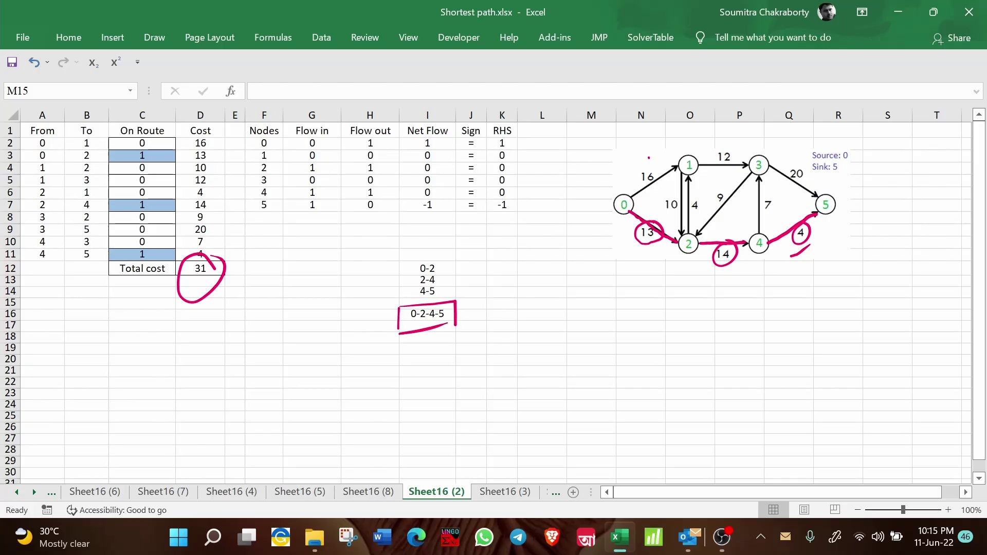